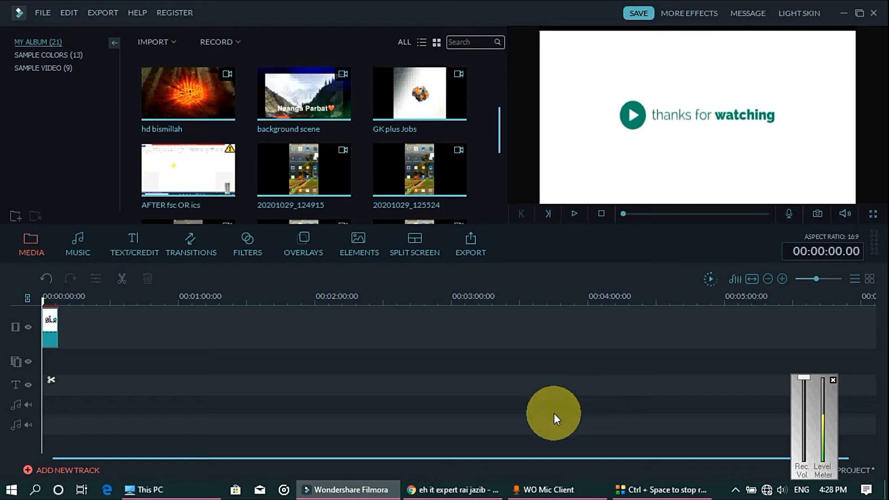
Glance at the YouTube search results in Chrome and bring up the ScreenCapture folder in File Explorer
click(458, 490)
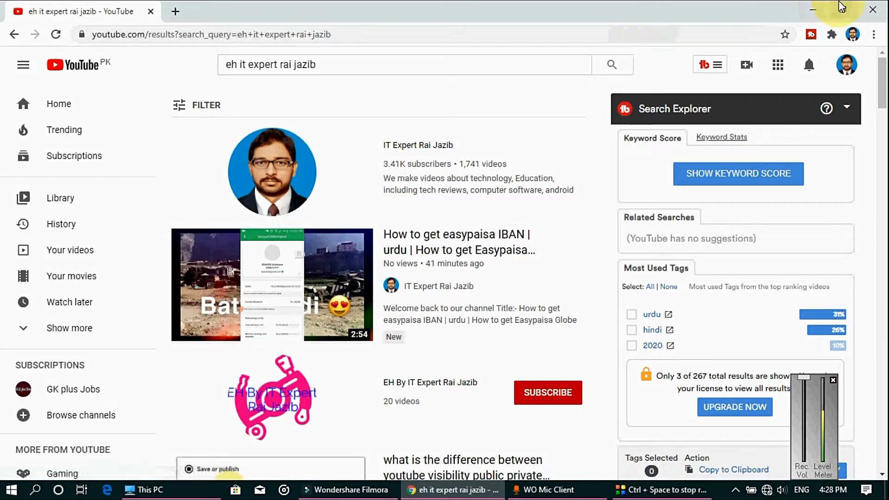
click(819, 6)
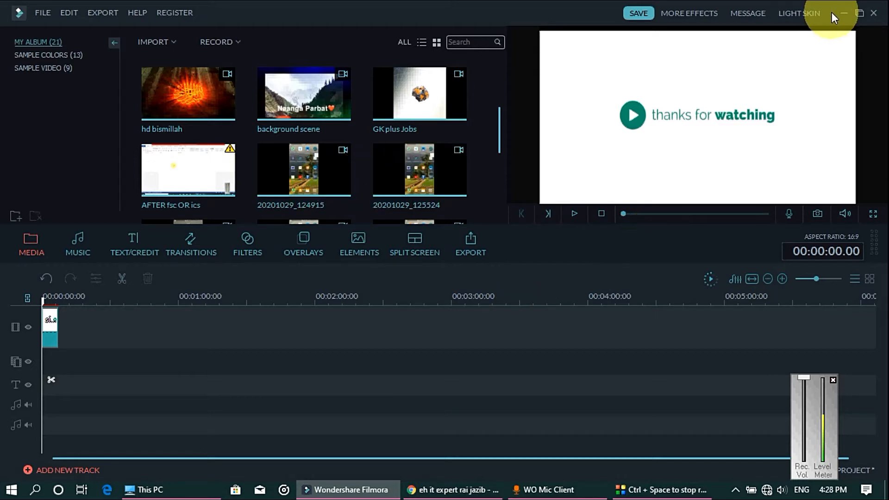
click(841, 13)
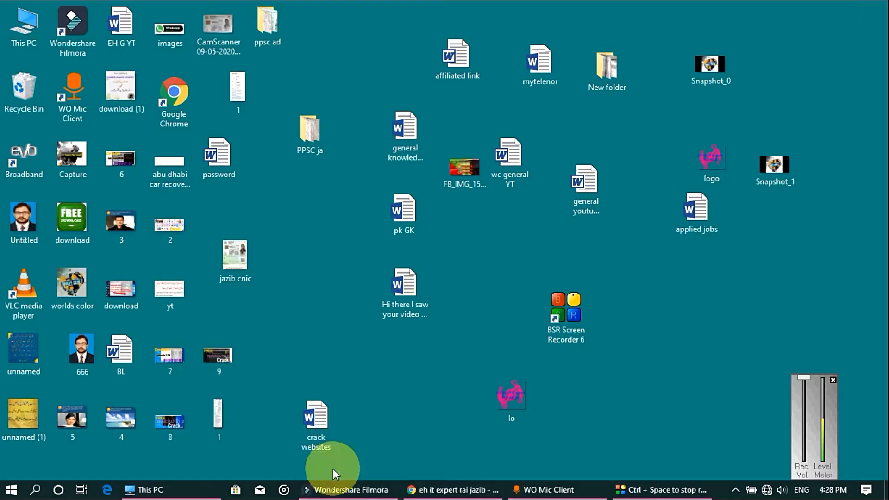
click(178, 489)
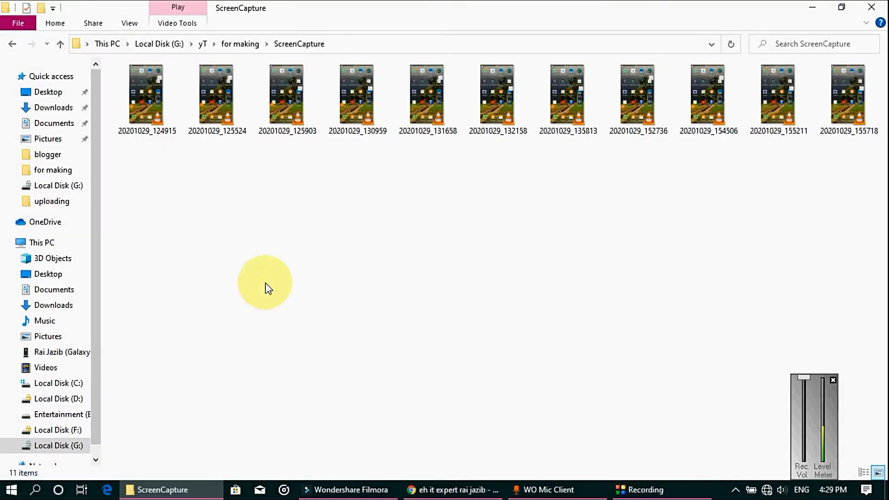
Play the 20201029_124915 recording in VLC media player, skip ahead through its content, and close the player
click(145, 92)
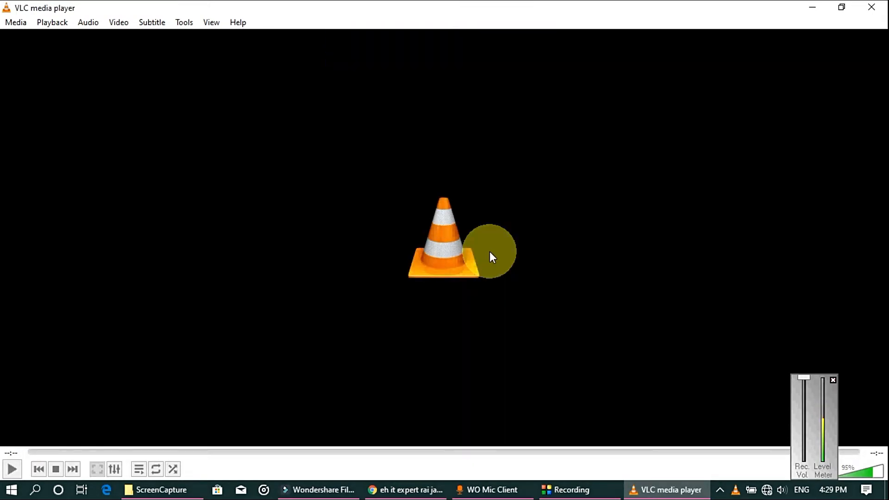
key(space)
key(Right)
key(Right)
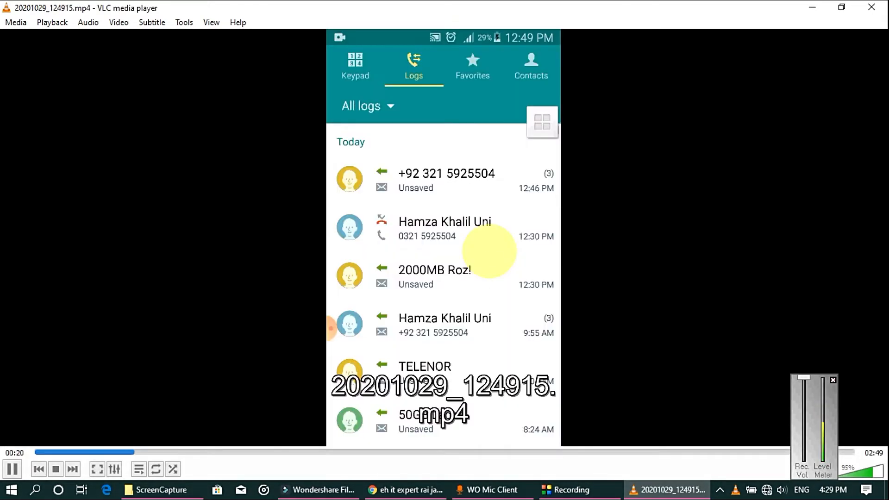
key(Right)
key(Right)
key(Right)
key(Right)
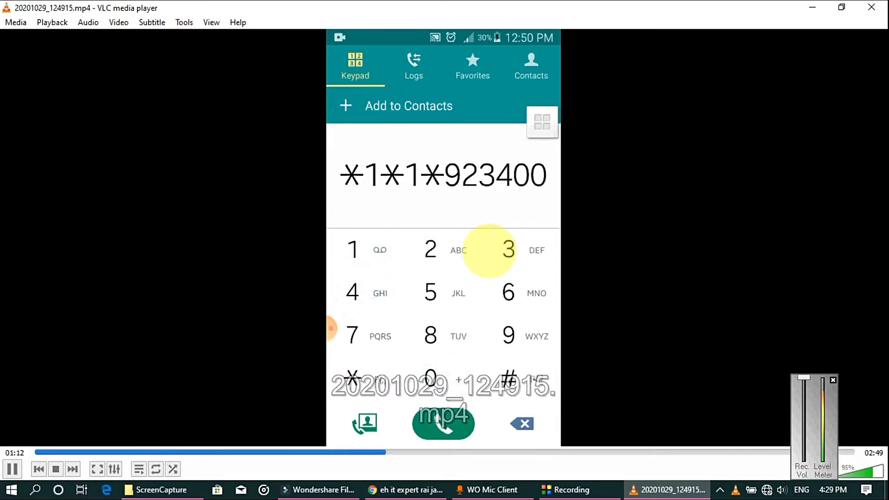
key(Right)
click(882, 6)
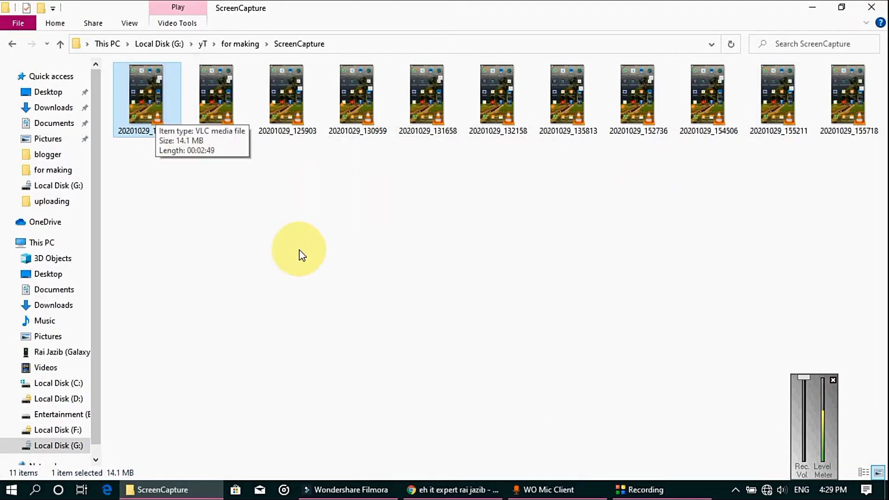
double_click(164, 113)
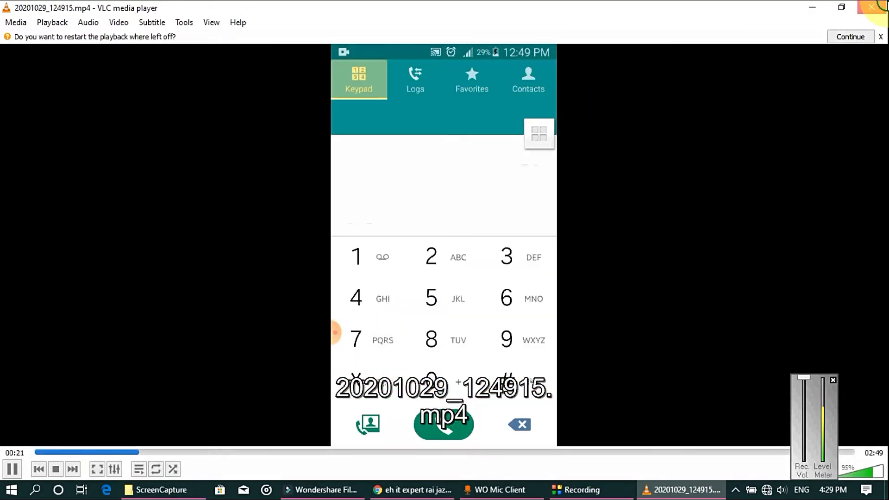
click(871, 7)
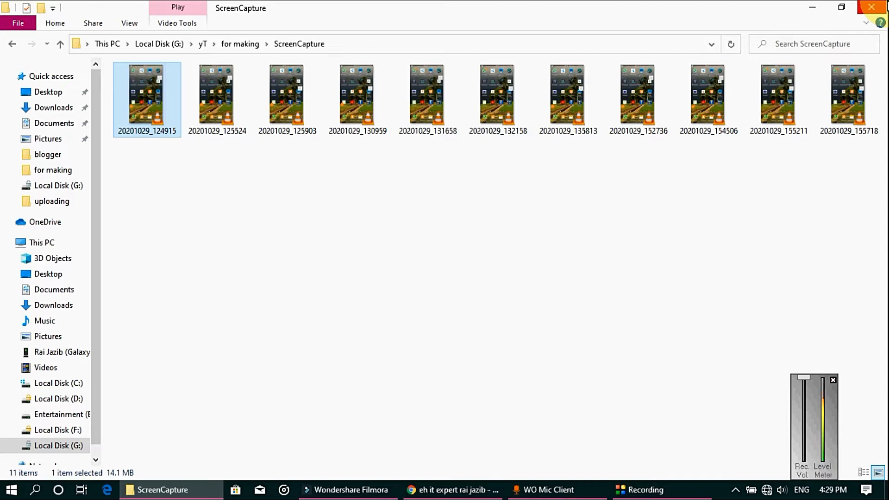
In Wondershare Filmora, put hd bismillah and background scene before the closing clip, with the playhead at the start of background scene
click(364, 497)
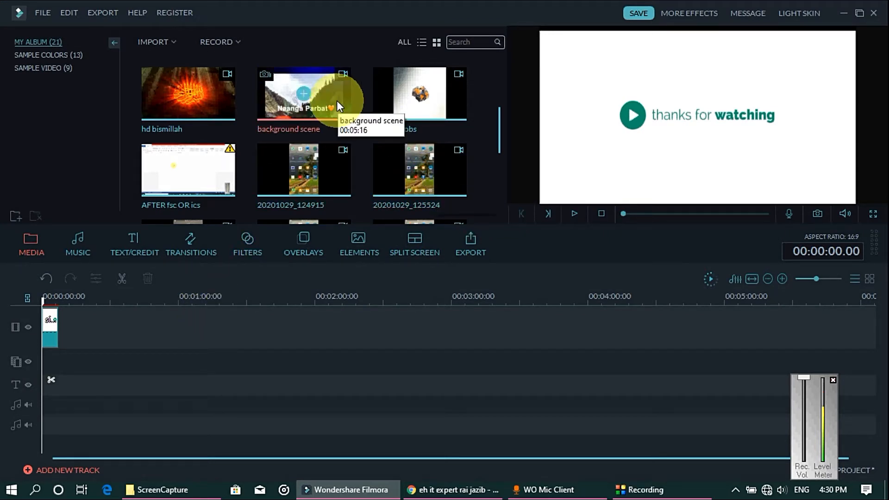
click(302, 93)
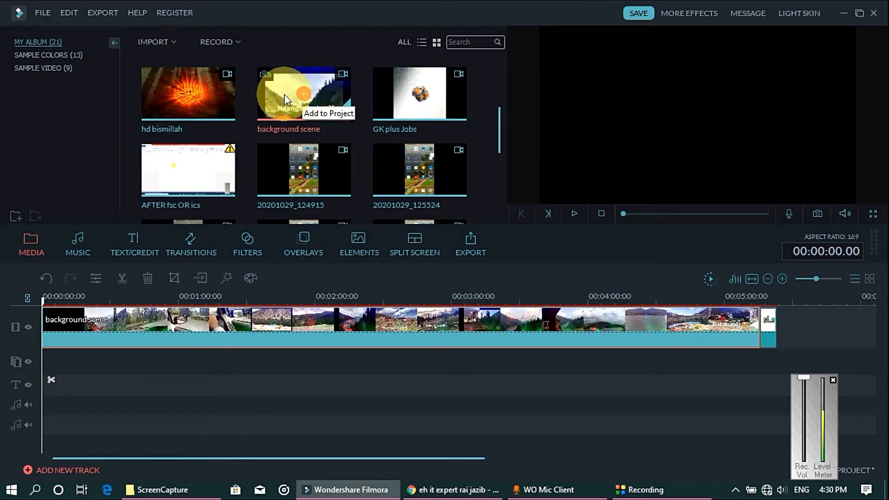
click(187, 92)
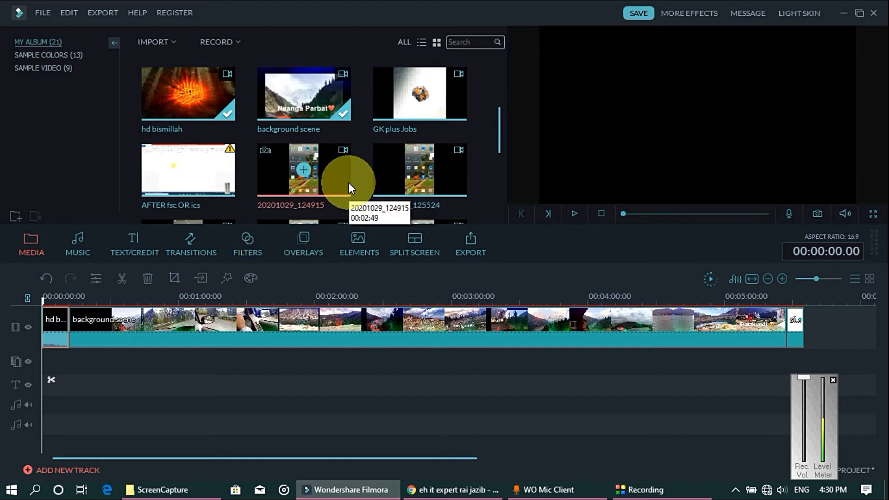
click(167, 315)
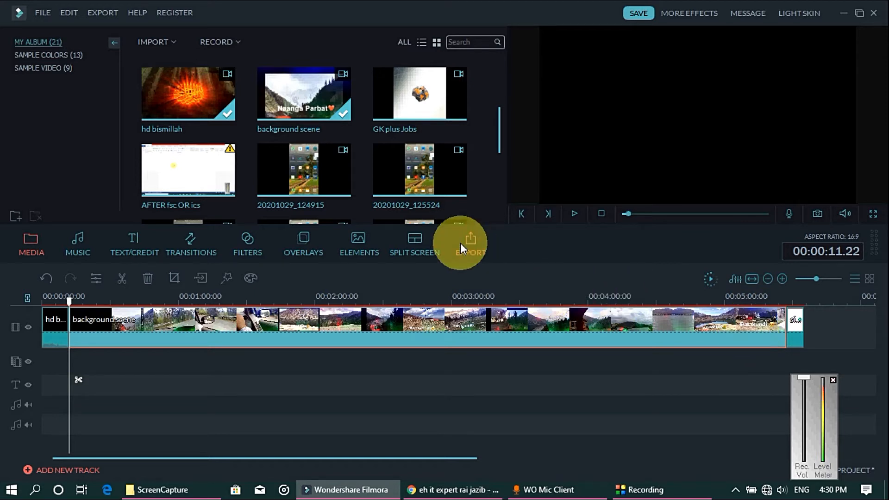
click(326, 179)
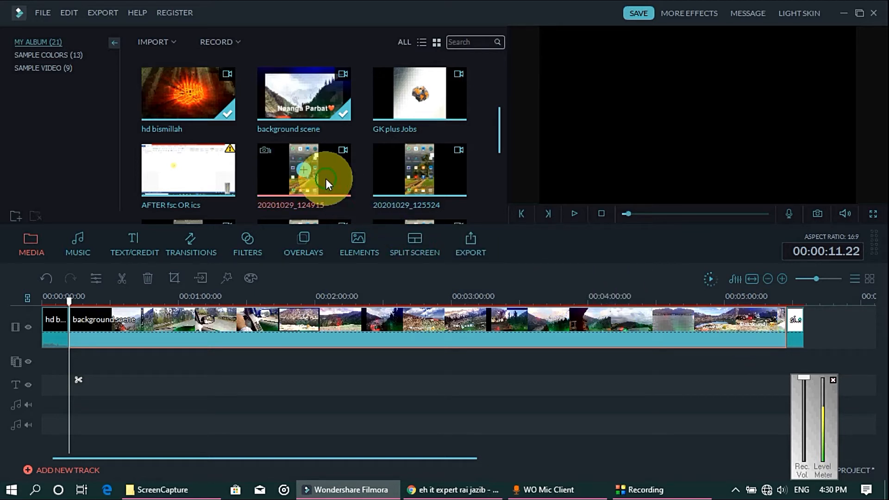
click(301, 170)
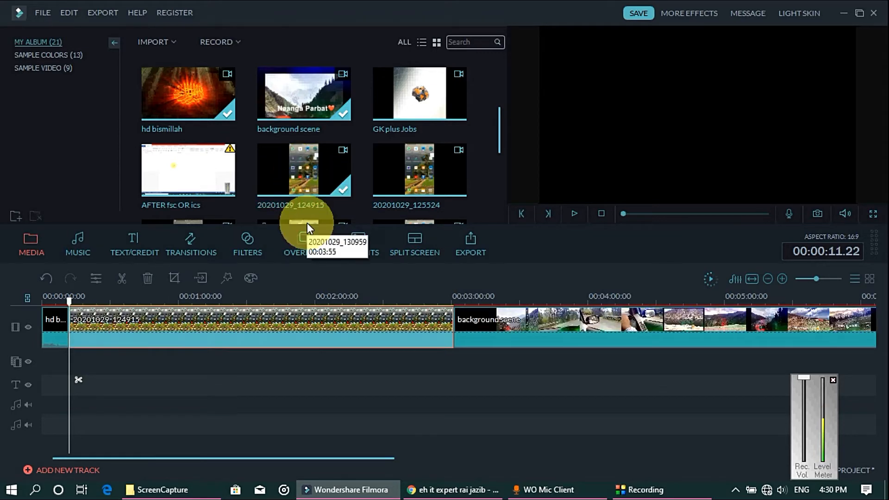
key(ctrl+z)
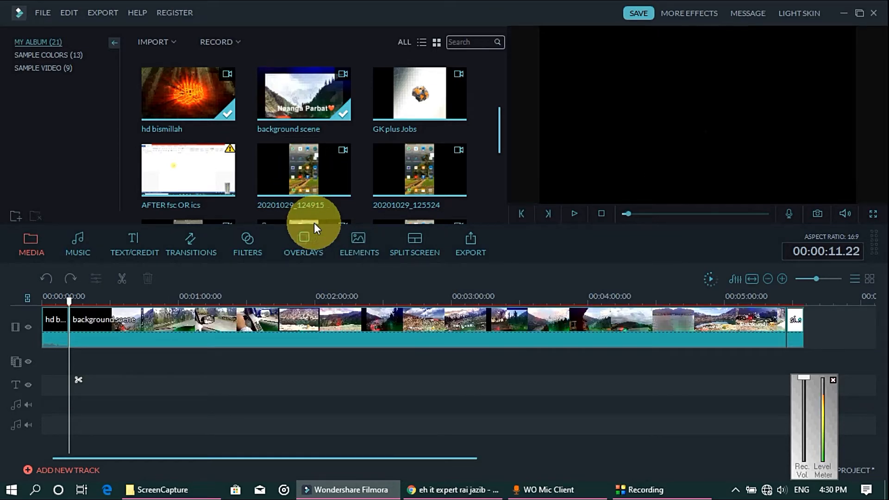
Apply the 20201029_124915 recording as a picture-in-picture overlay starting at the beginning of the background scene clip
right_click(305, 171)
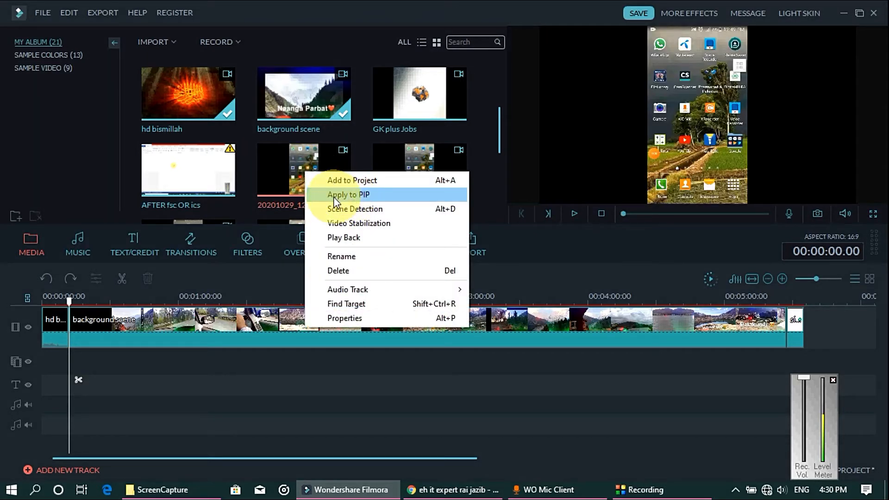
click(358, 196)
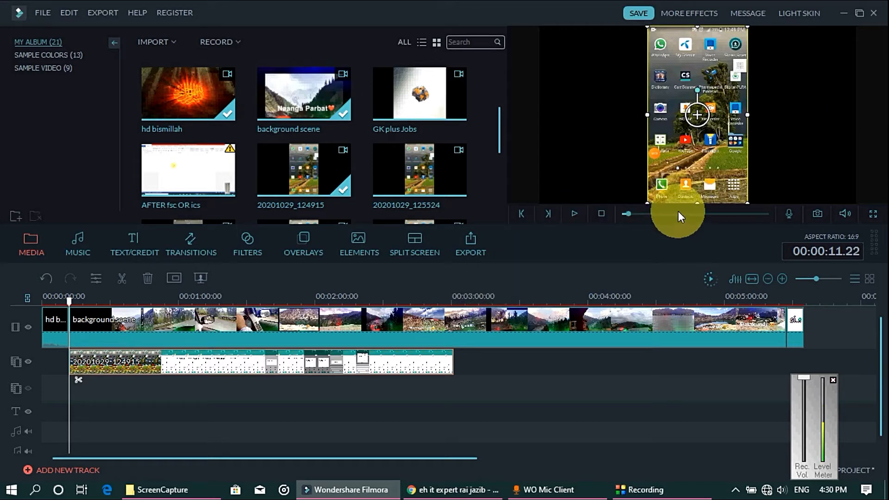
Split the background scene clip at 00:03:01.06, where the overlay ends, and delete the part after the cut
drag(677, 212, 701, 216)
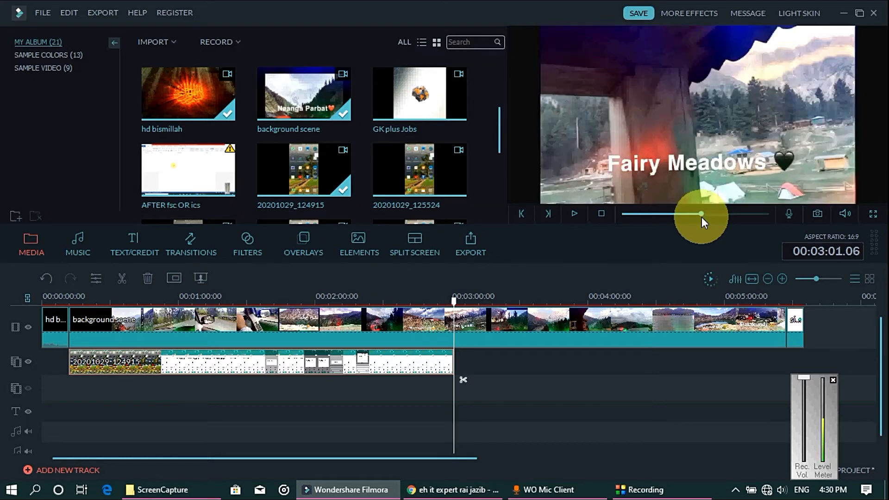
click(476, 338)
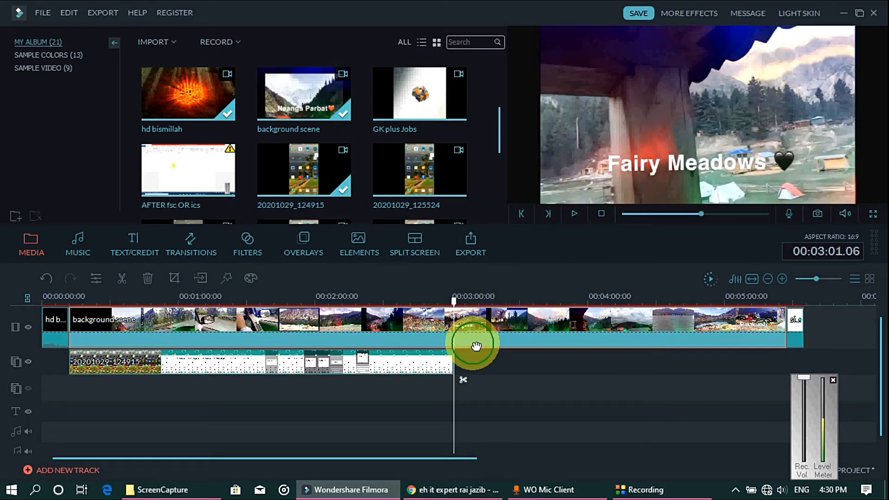
click(461, 380)
right_click(490, 321)
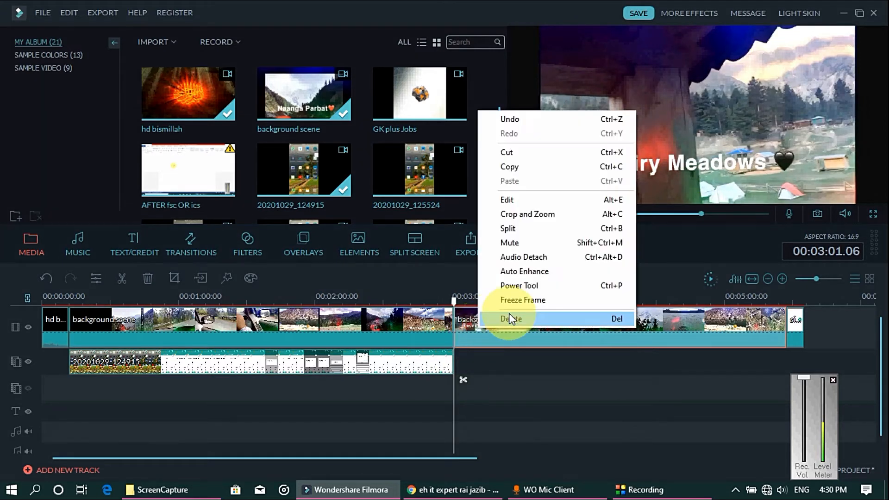
click(509, 316)
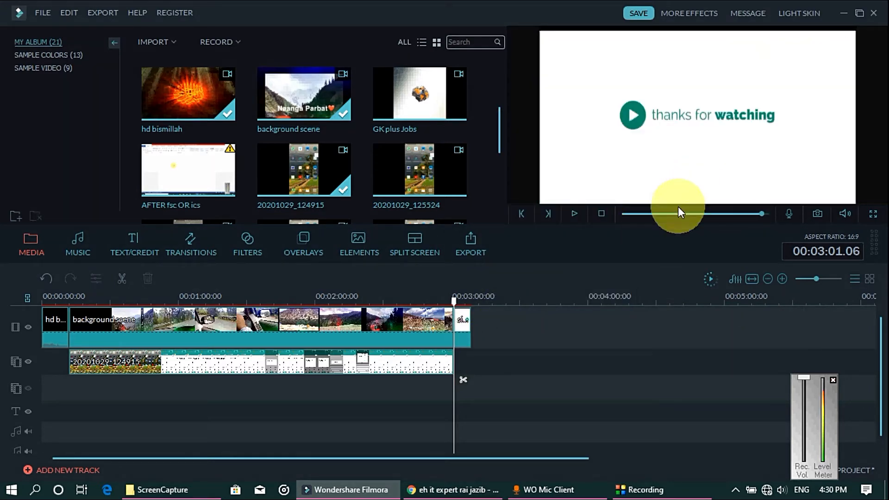
Preview the project at several points to check how the phone recording overlays the background scene
click(665, 214)
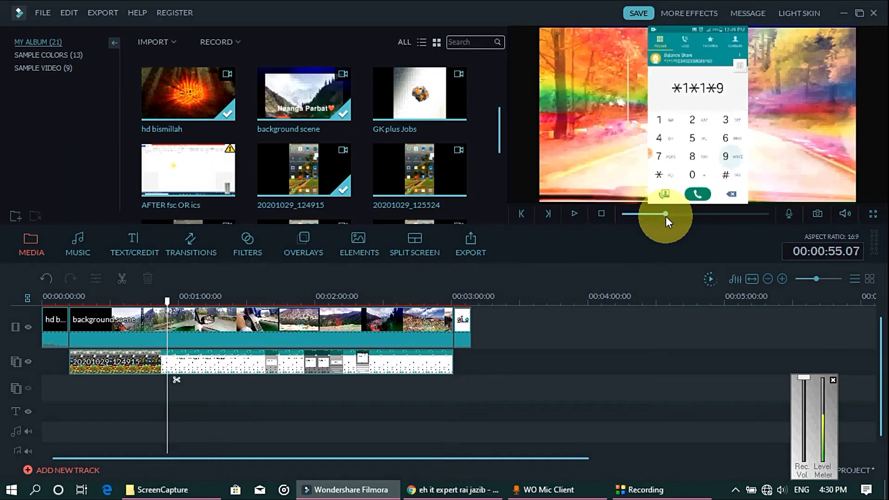
key(space)
click(645, 214)
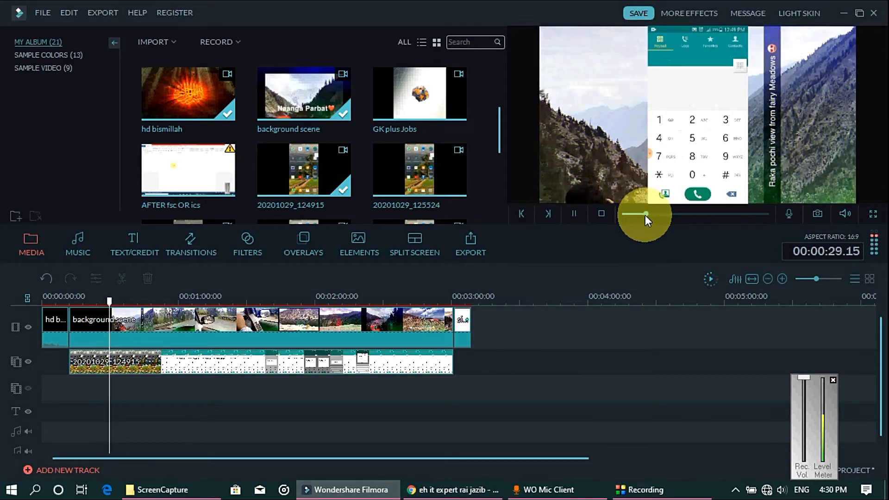
click(657, 214)
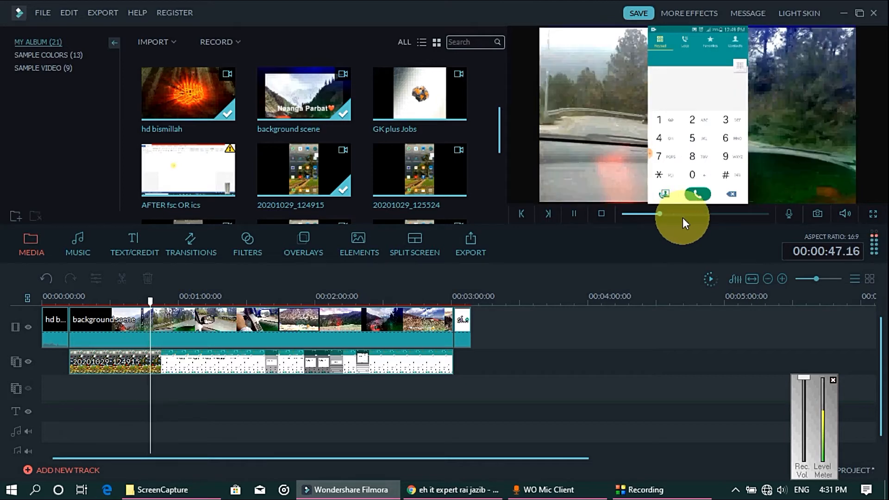
click(687, 215)
click(706, 213)
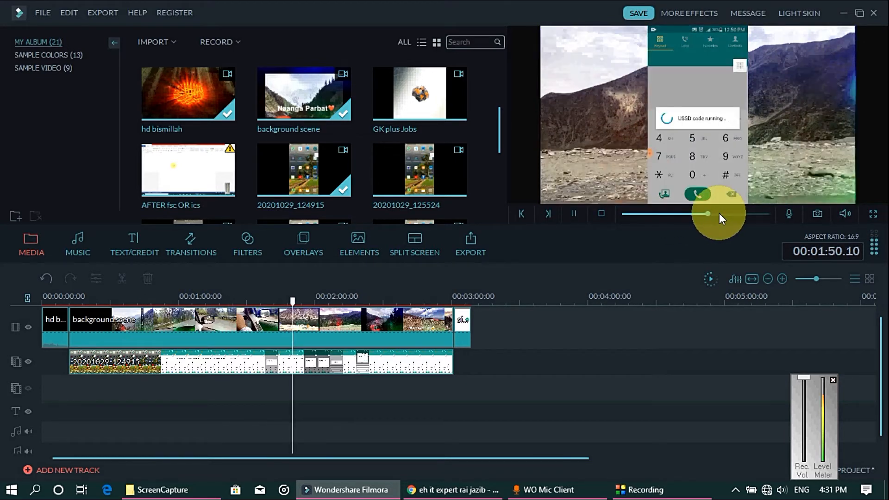
click(723, 213)
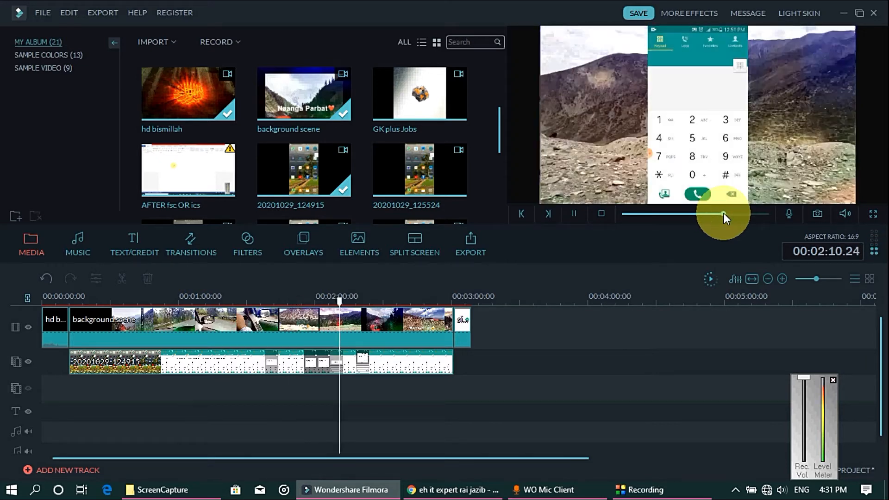
click(734, 212)
click(748, 212)
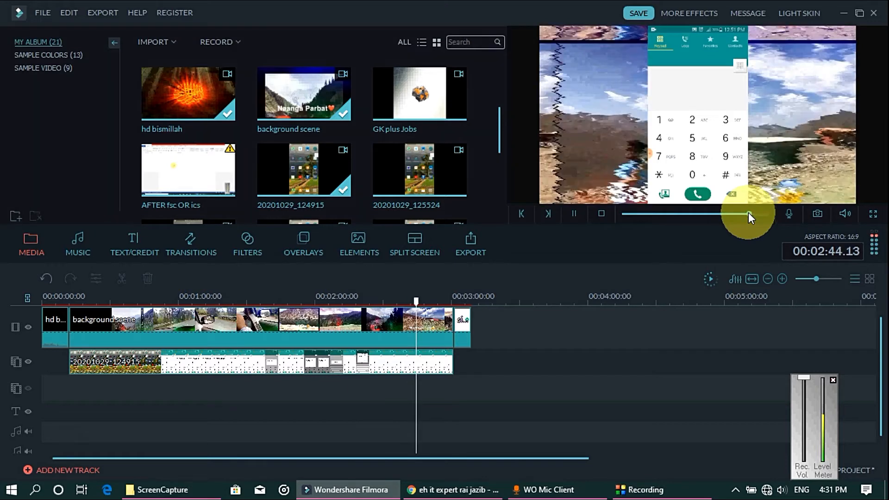
click(734, 212)
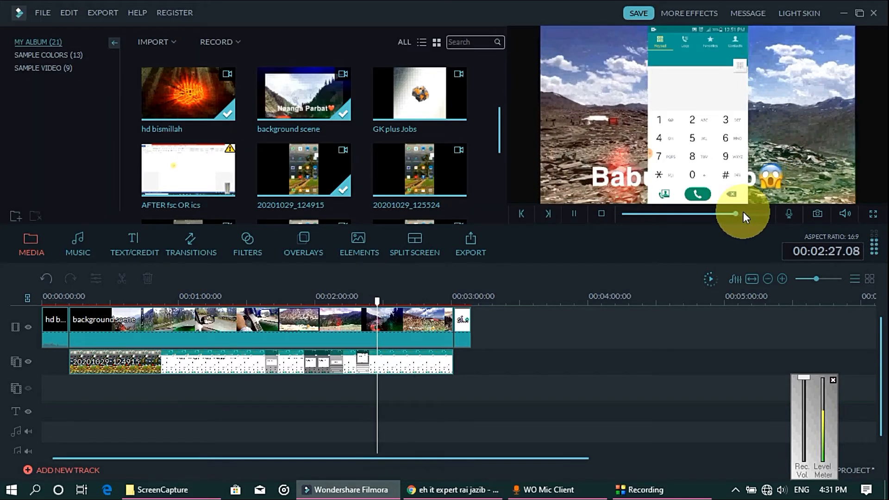
key(space)
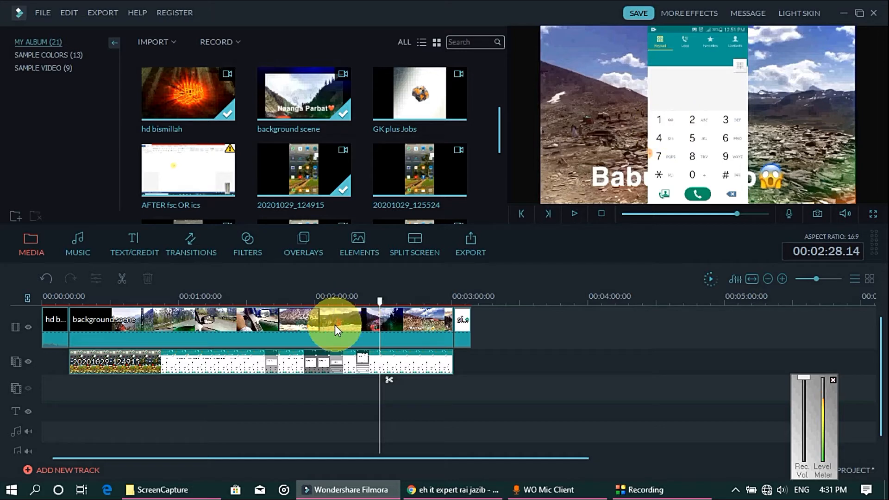
Try making the teal dialer header of the 20201029_124915 overlay transparent with Chroma Key (Green Screen)
right_click(324, 360)
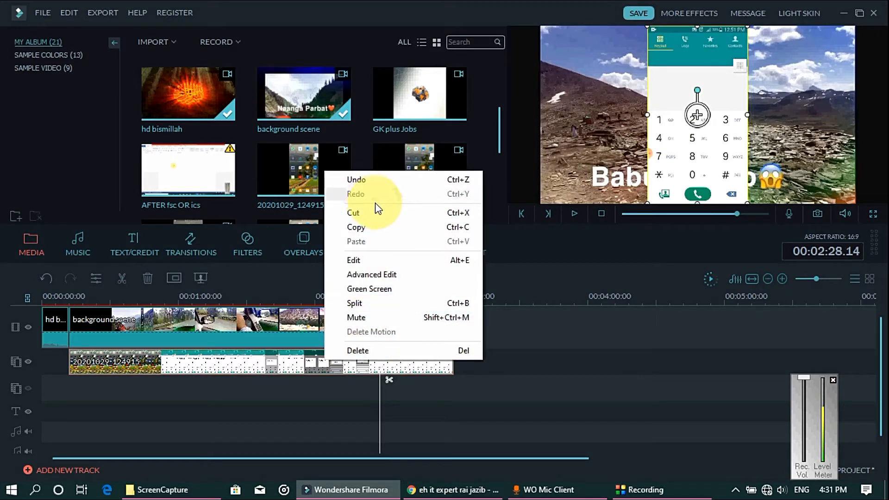
click(363, 291)
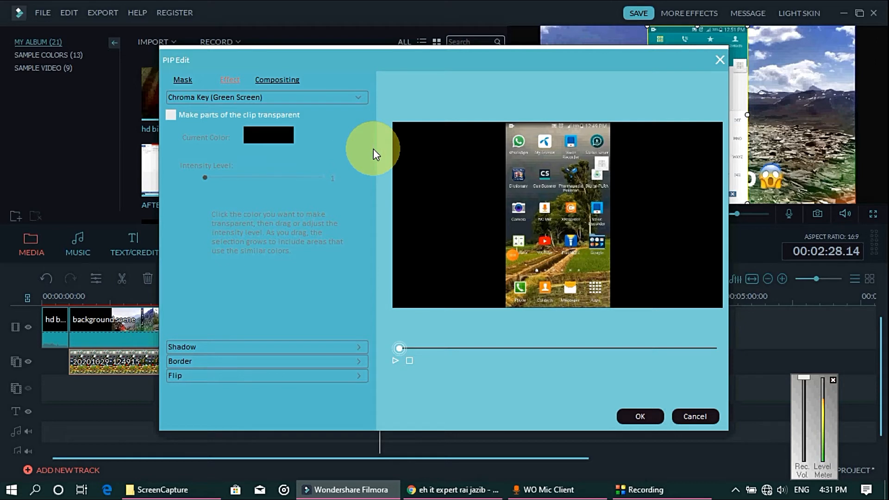
click(170, 116)
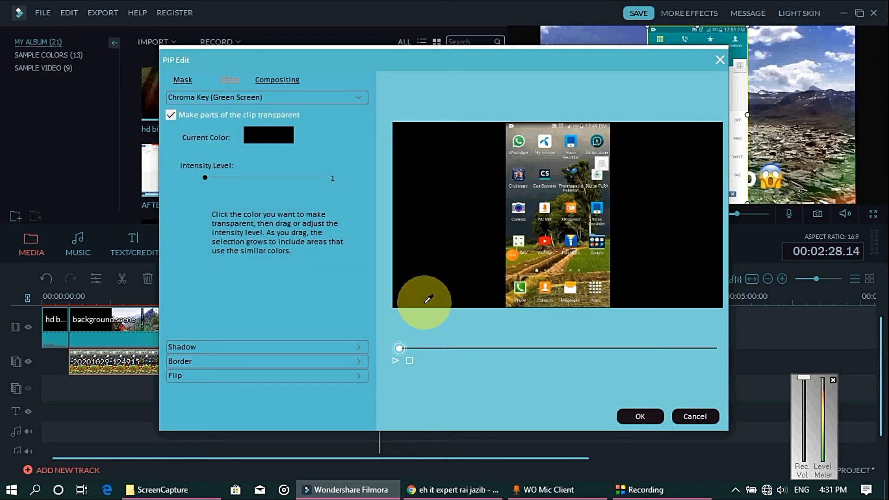
click(526, 349)
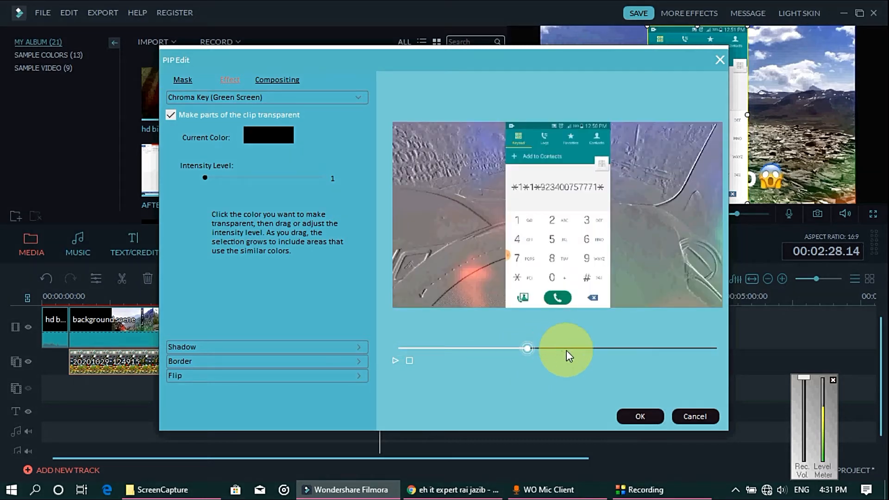
click(568, 350)
click(597, 348)
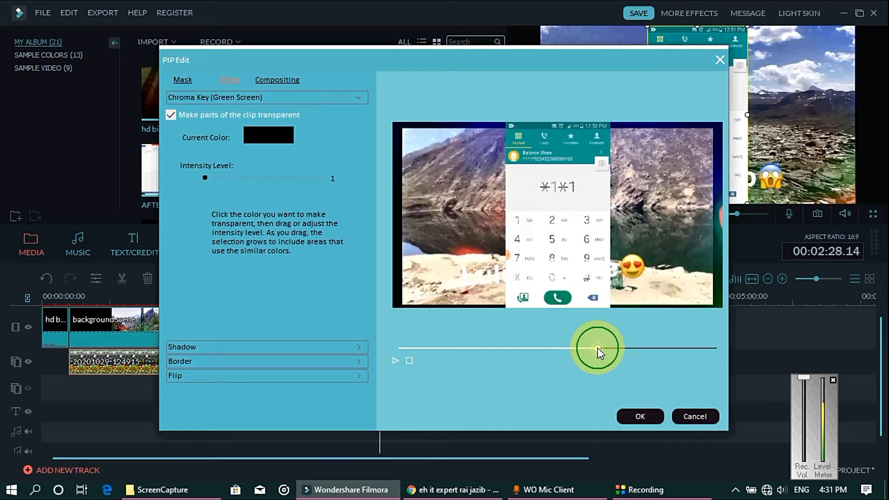
drag(623, 343, 539, 345)
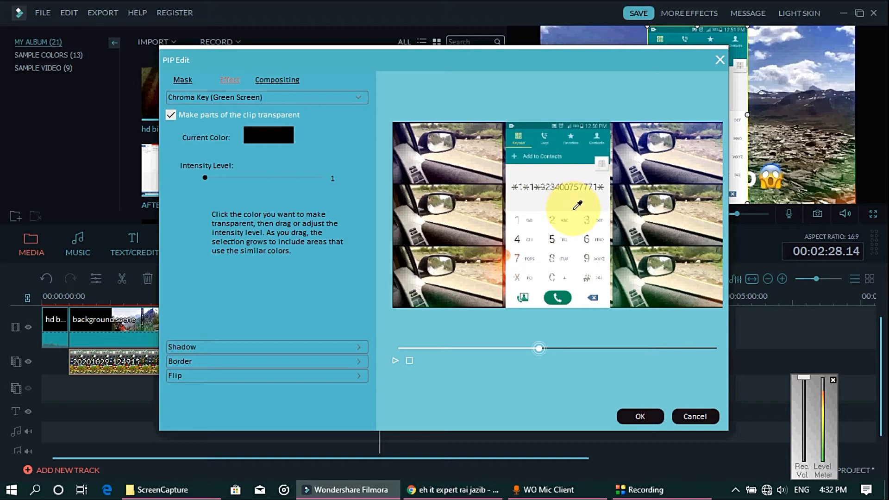
click(586, 152)
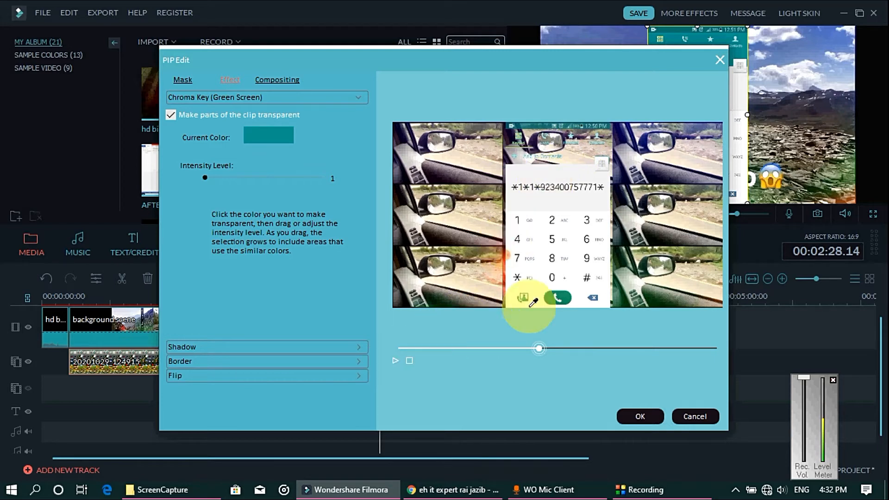
Play the overlay preview at several points to check the effect of keying out teal
click(394, 360)
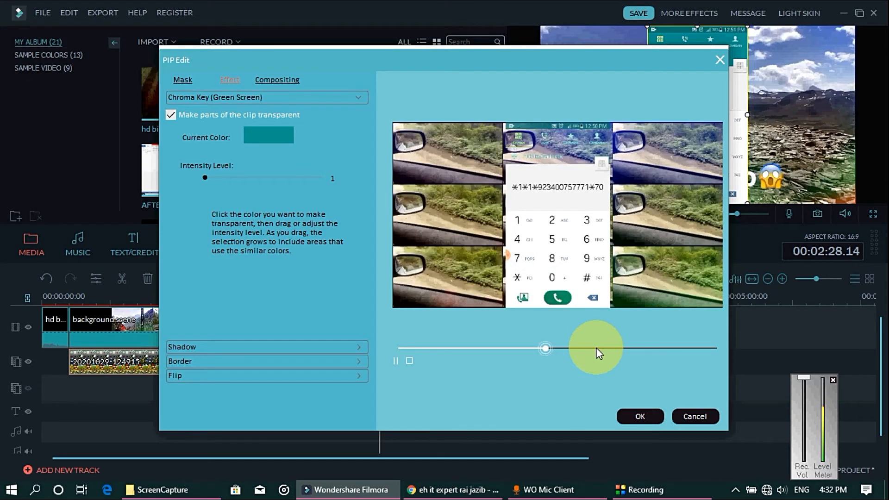
click(600, 348)
click(628, 348)
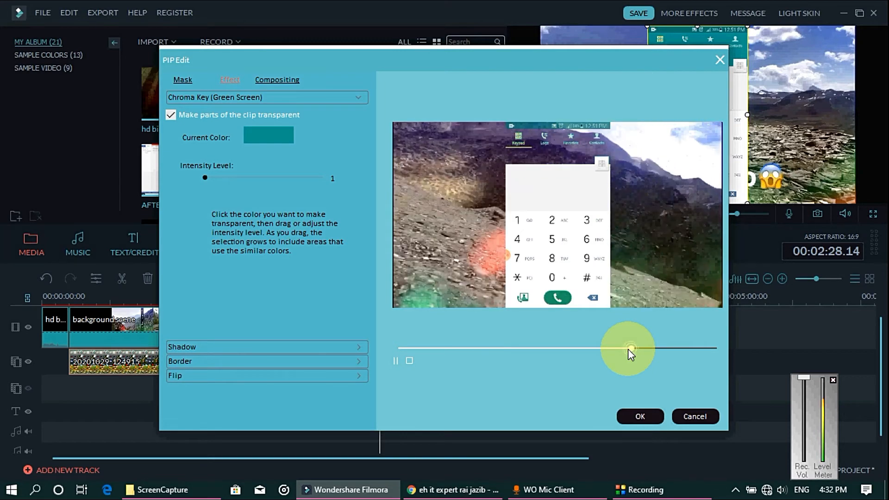
click(398, 363)
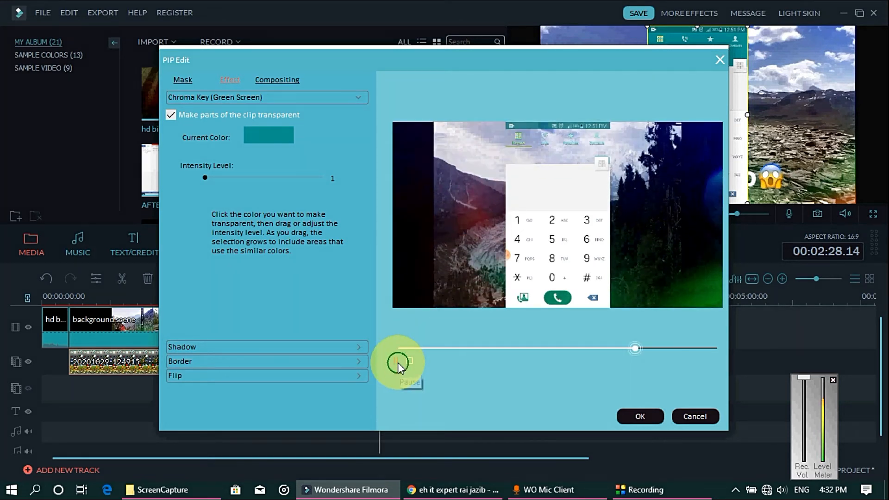
Try keying out the light dialer background of the overlay instead, with the intensity level at 100
click(591, 187)
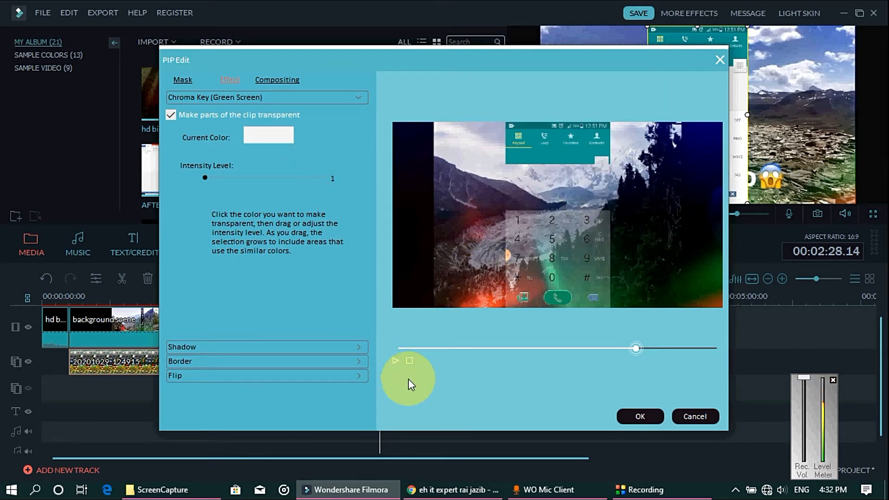
click(392, 360)
click(525, 348)
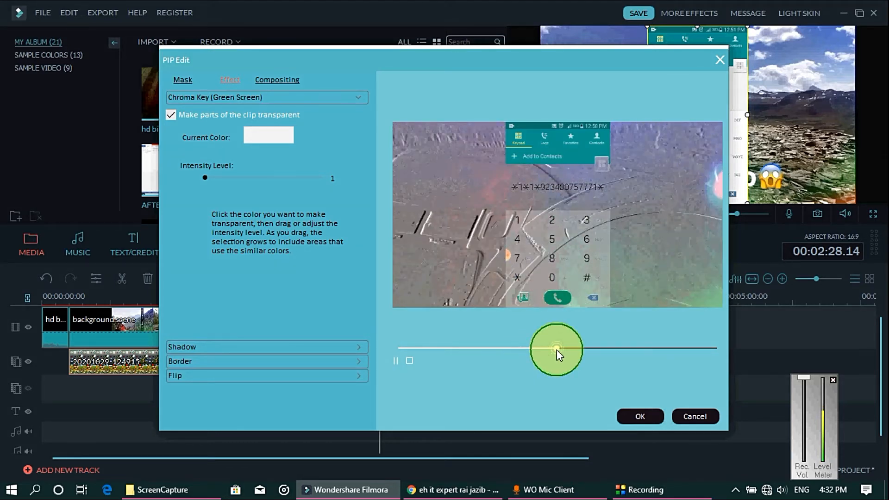
click(556, 348)
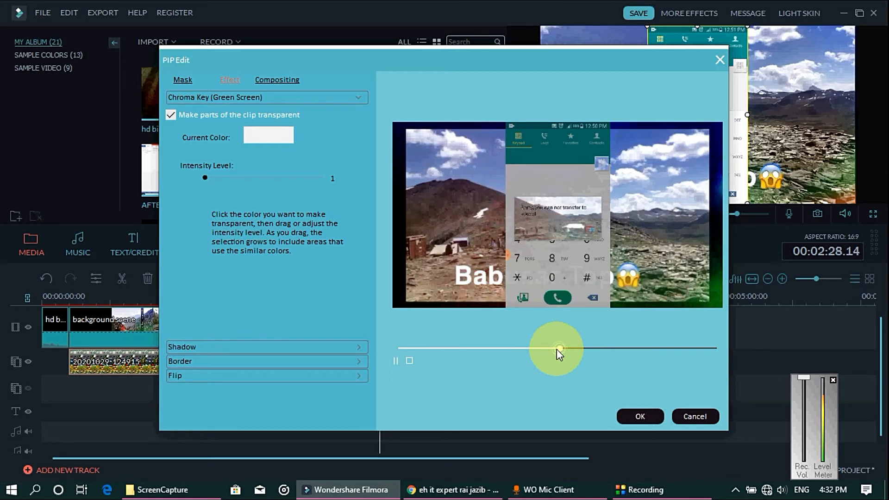
drag(207, 183, 246, 181)
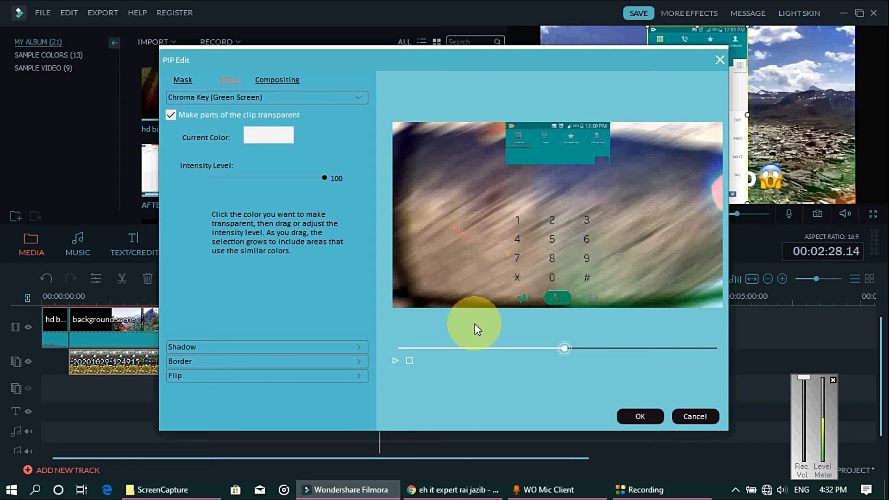
Preview the keyed overlay at several points to check how legible the phone recording is over the background
click(506, 349)
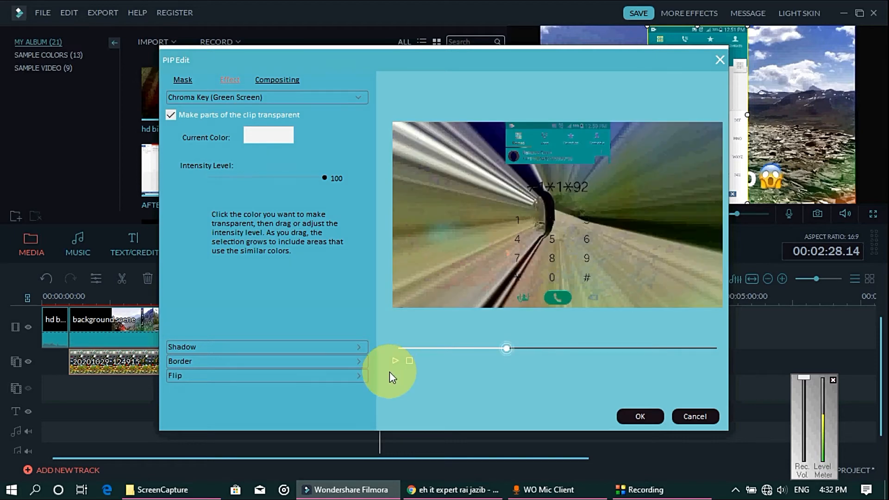
click(395, 360)
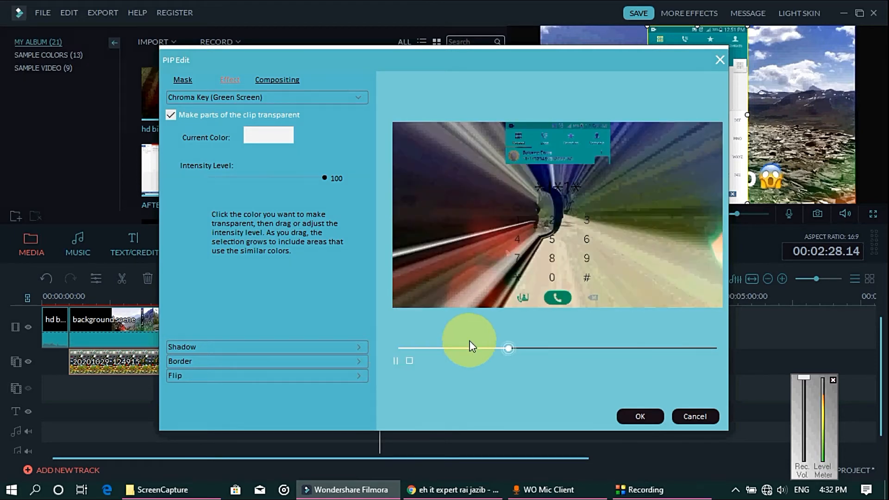
click(471, 347)
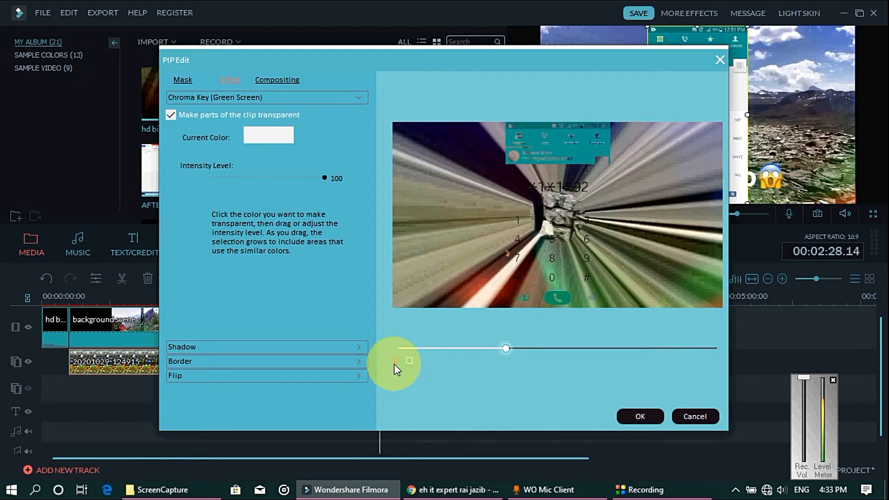
click(394, 363)
click(593, 346)
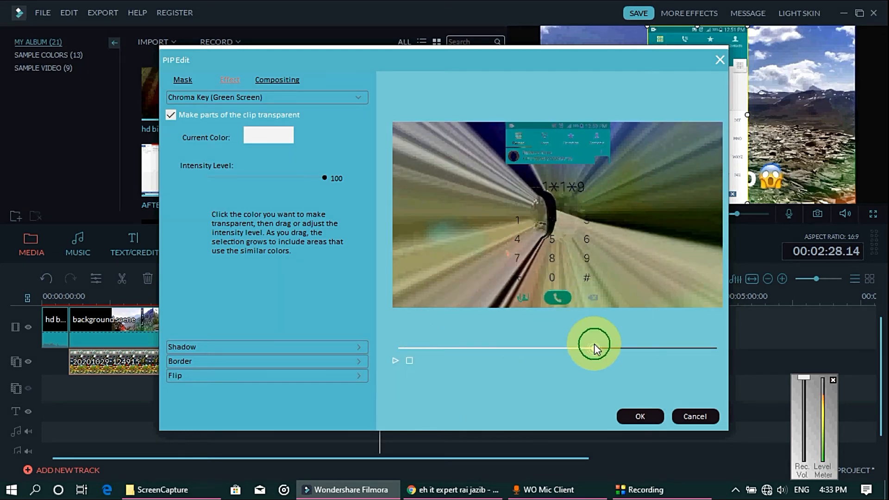
click(634, 346)
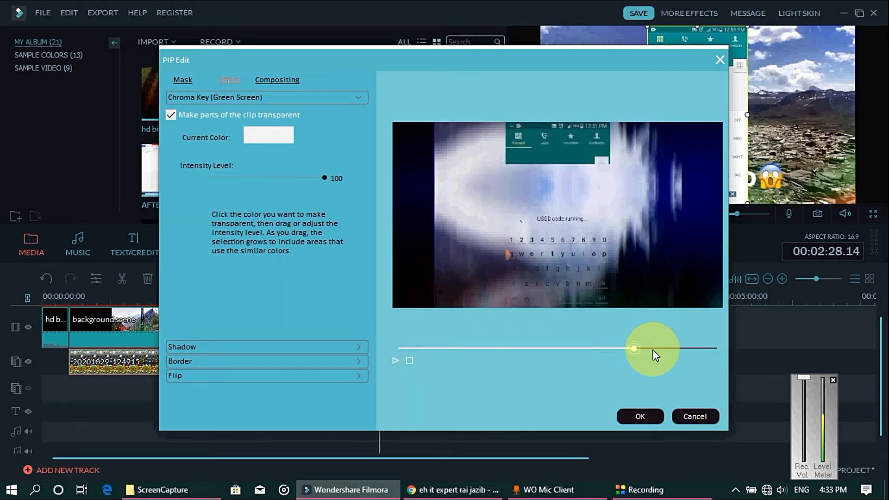
click(653, 349)
click(620, 349)
click(542, 350)
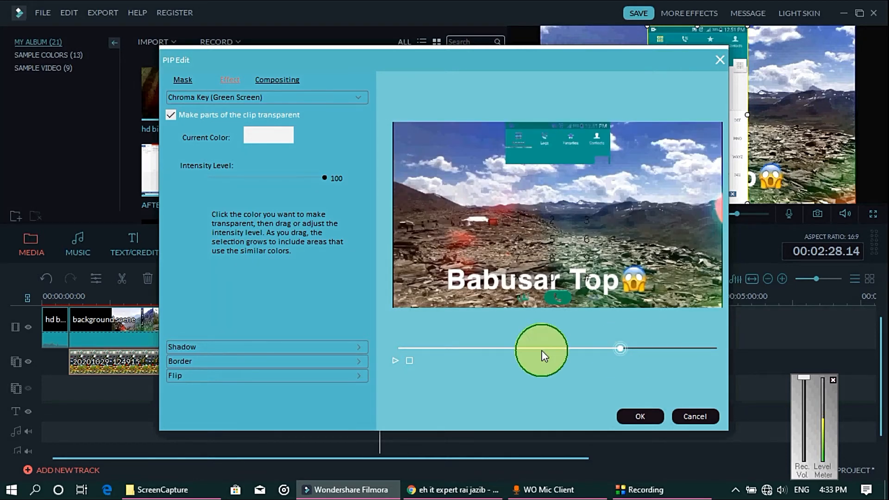
click(395, 361)
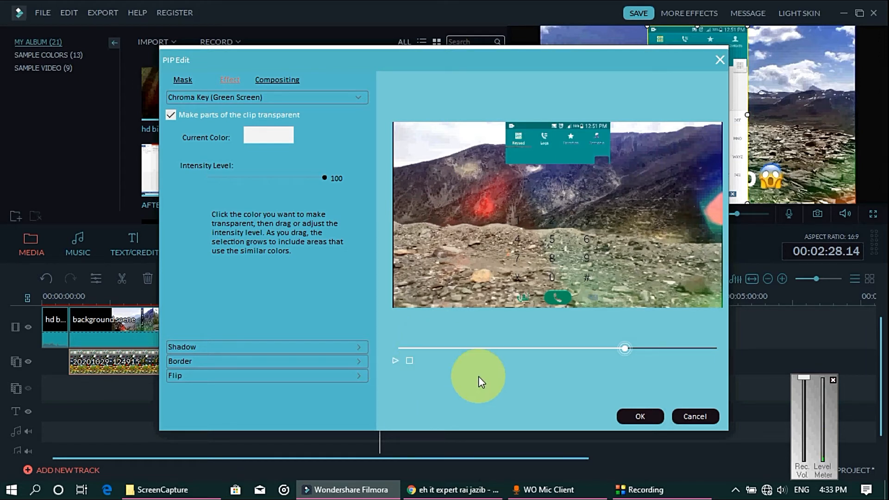
click(395, 360)
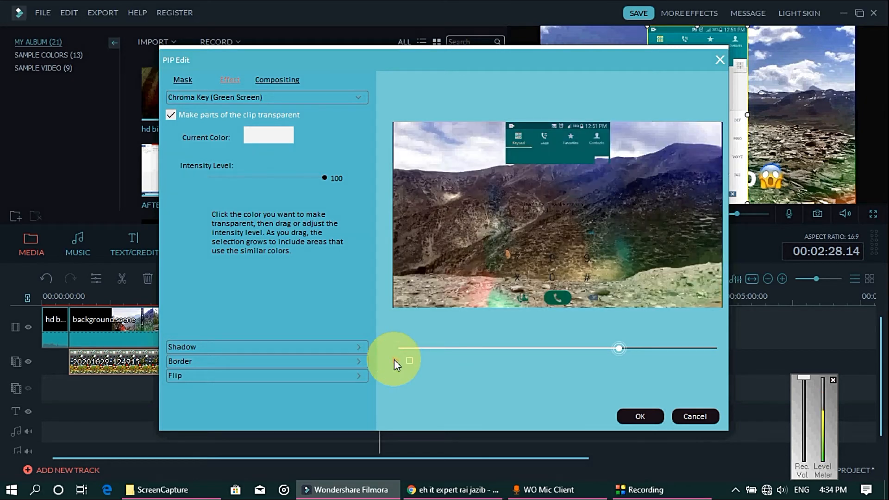
Turn off the overlay's chroma key transparency and accept the PIP settings
click(171, 115)
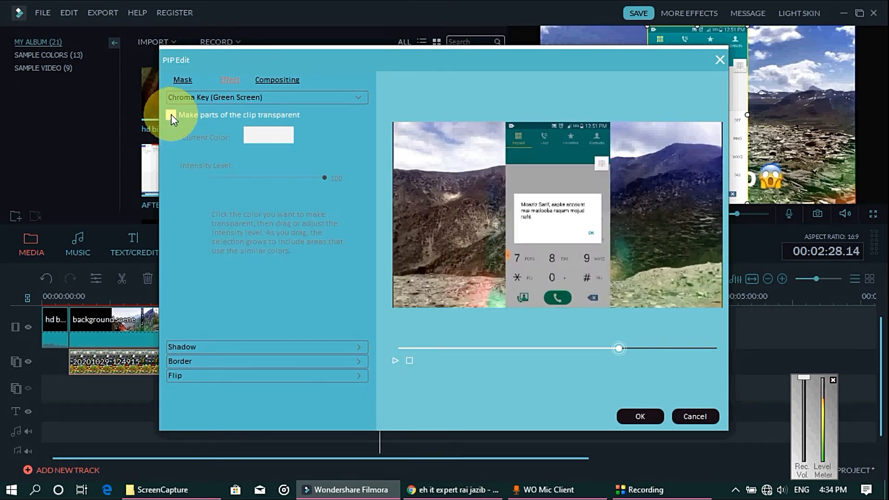
click(646, 415)
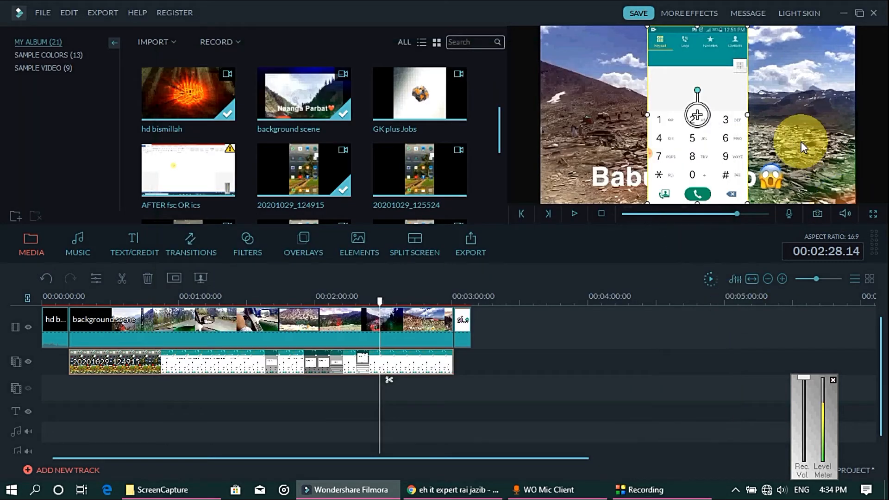
Apply random transitions to all clips on the main video track
click(193, 245)
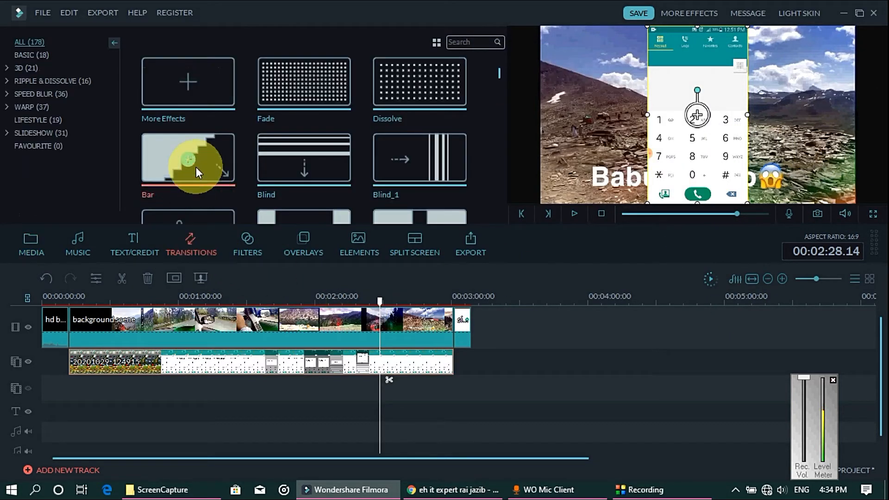
right_click(188, 160)
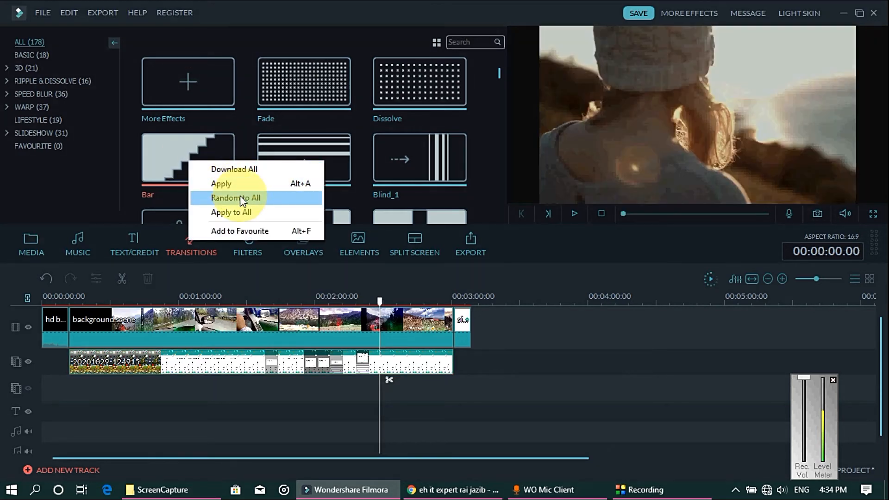
click(240, 195)
Export the project as an MP4 named How to share telenor balance to G:\GK\uploading\, then close the export windows
click(471, 241)
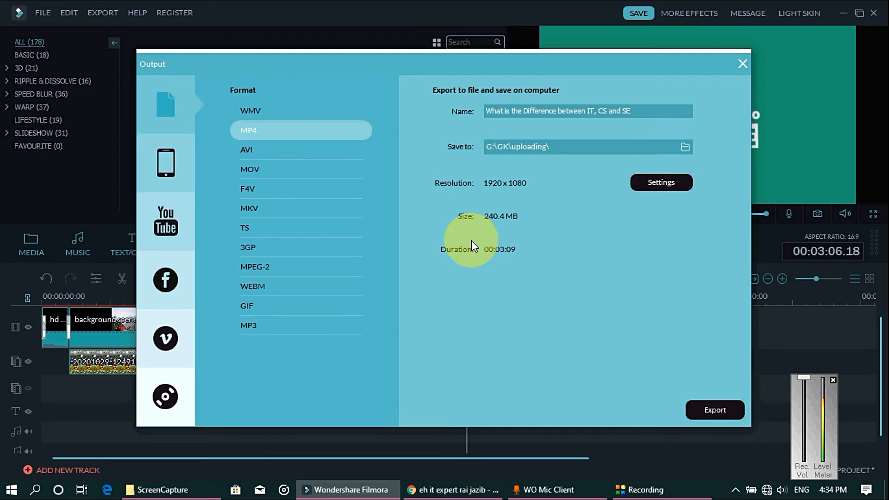
click(654, 114)
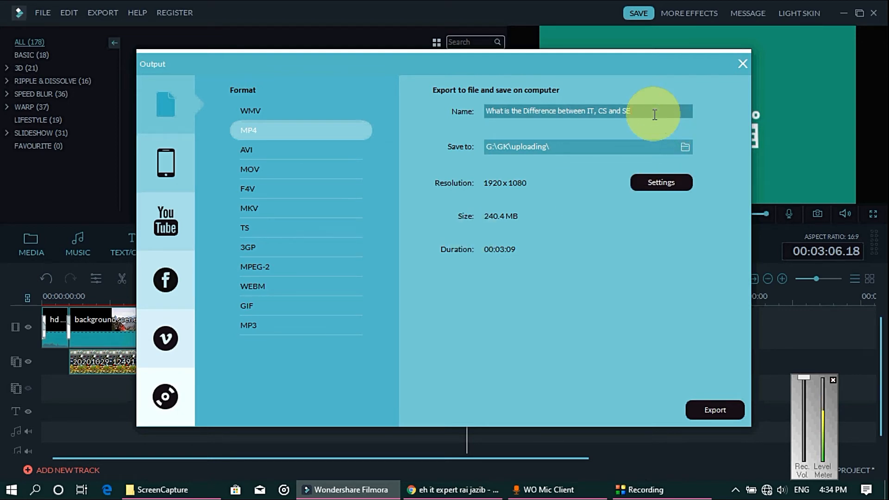
key(ctrl+a)
text(How to share telenor balance)
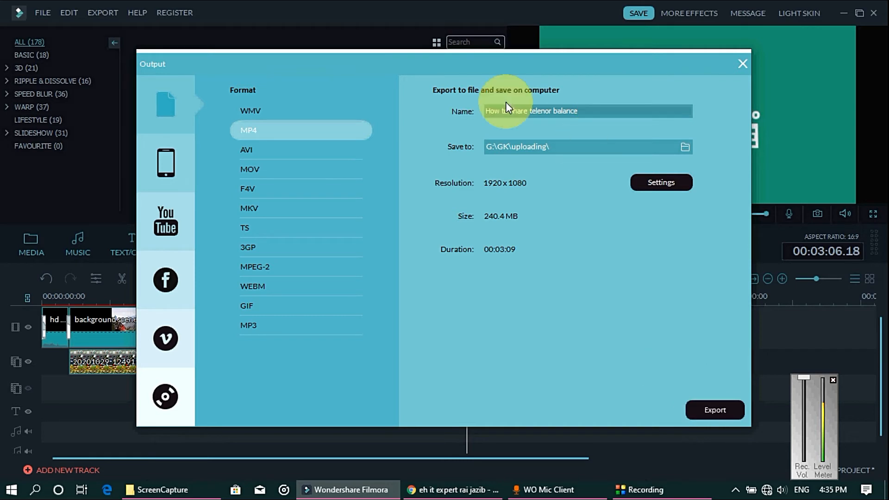
click(714, 411)
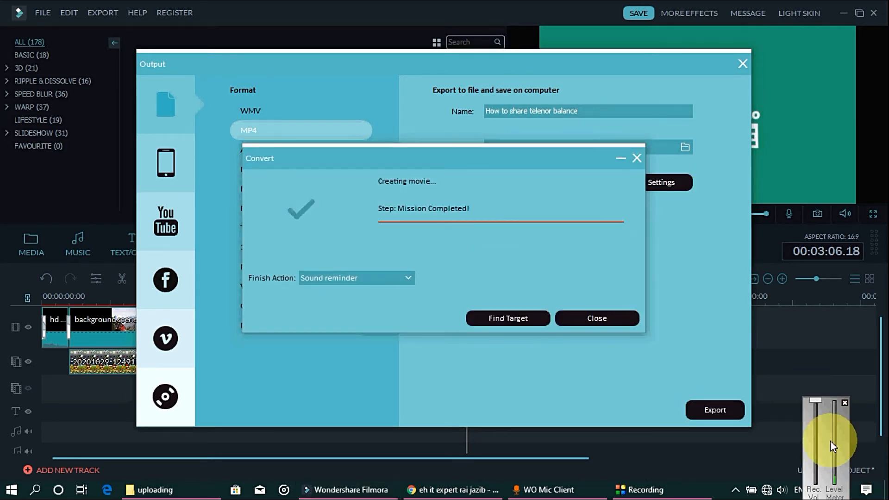
click(591, 318)
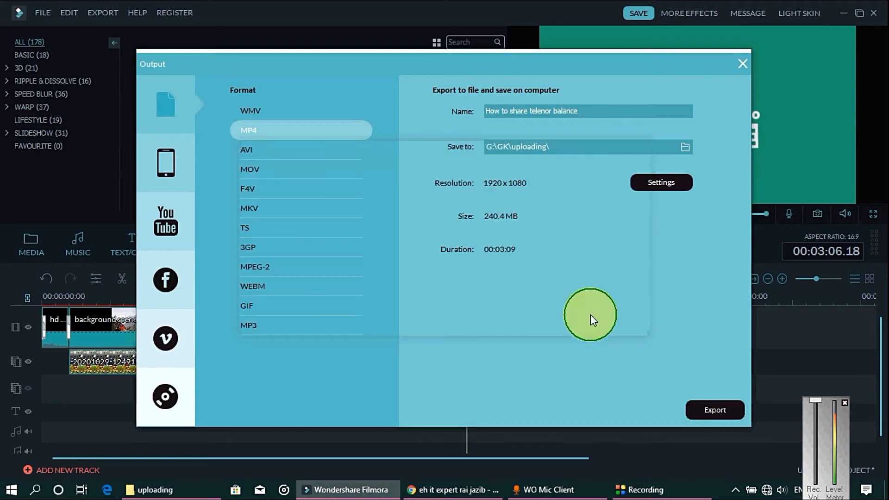
click(742, 63)
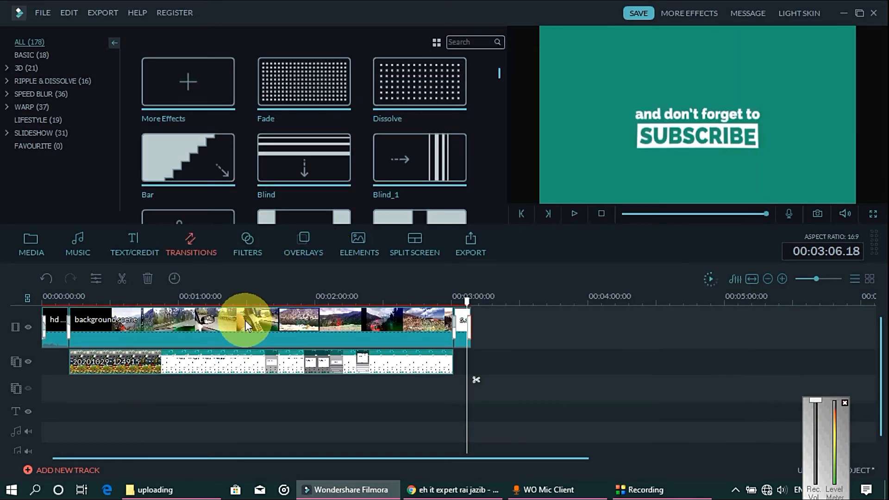
Delete the background scene clip and the 20201029_124915 overlay, keeping the opening and closing clips on the timeline
click(28, 243)
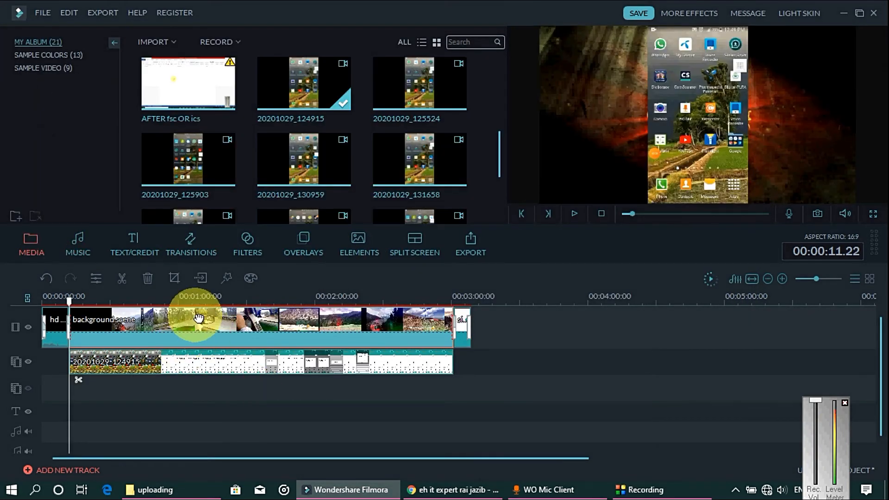
right_click(198, 317)
click(218, 305)
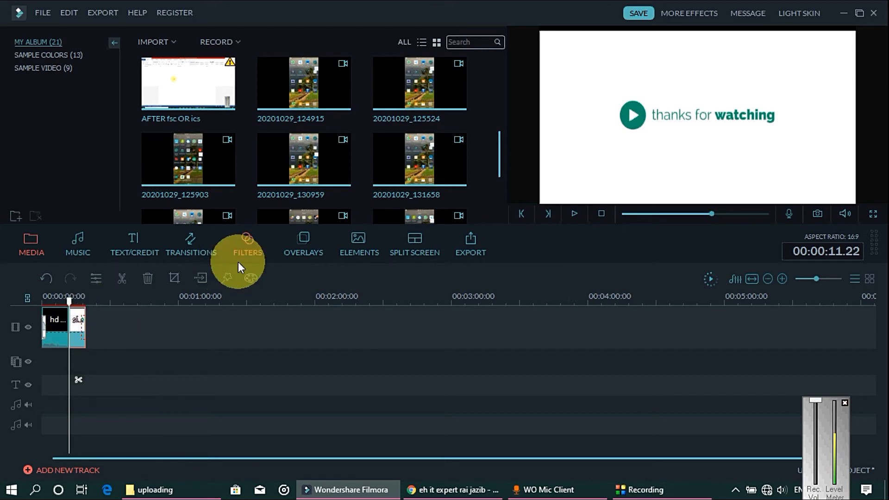
Add the 20201029_131658 recording as a PIP overlay at the playhead and open its green screen settings
right_click(400, 158)
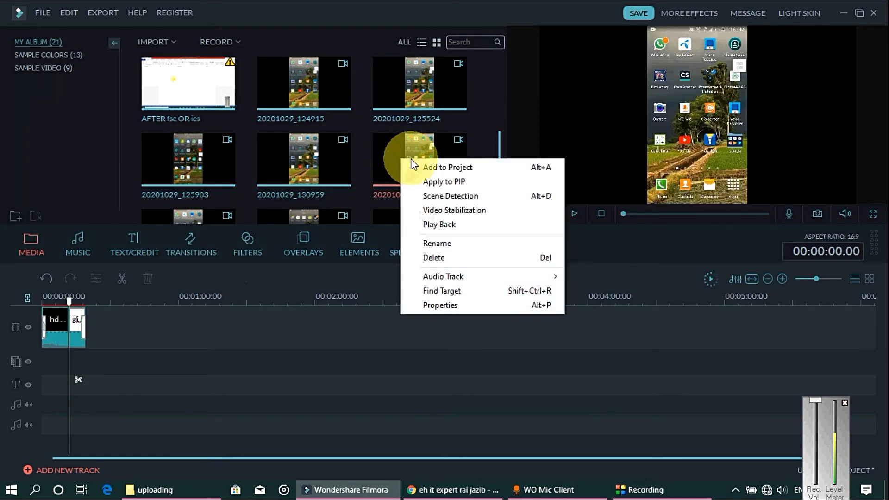
click(455, 182)
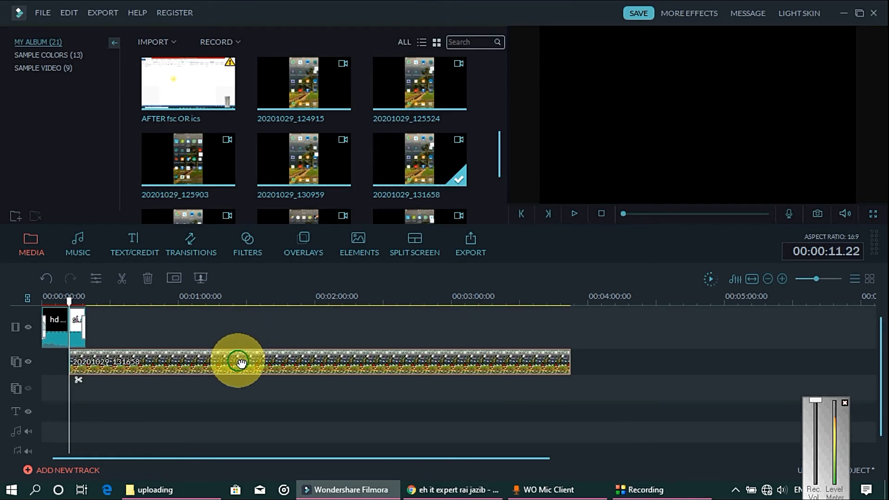
right_click(238, 364)
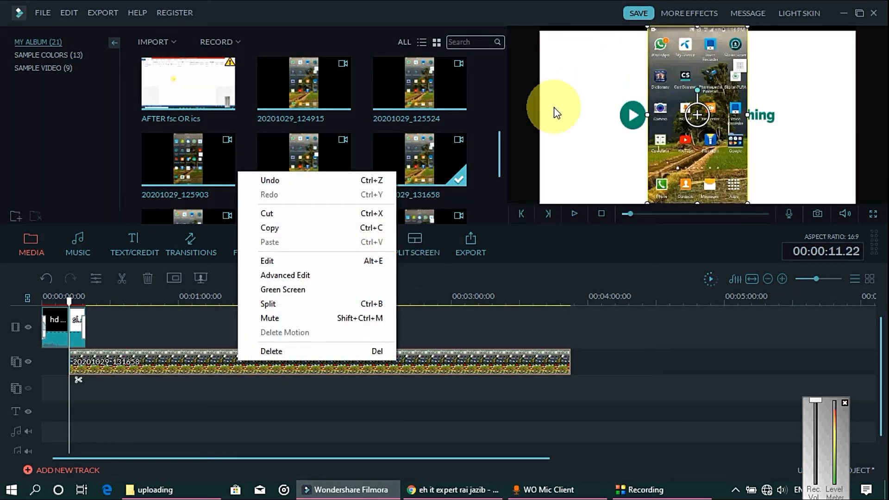
click(276, 289)
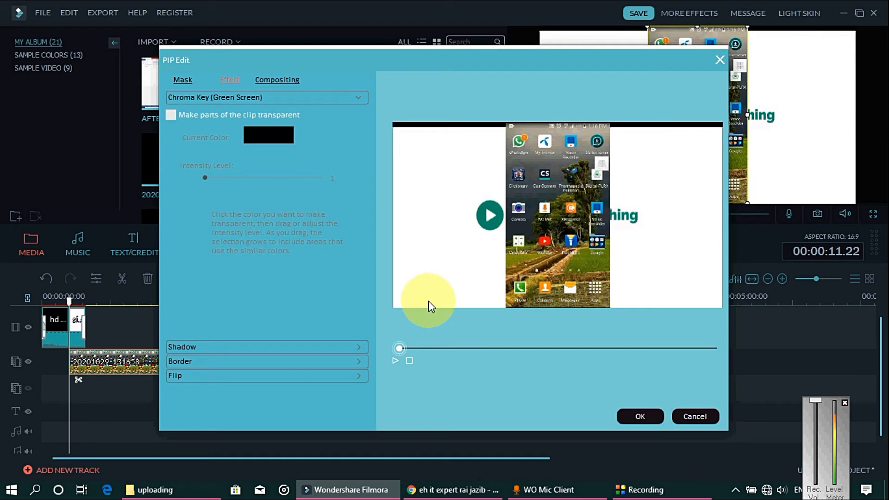
Enable chroma key transparency for the overlay and try different key colours, including white and grey, on the Google search page frame
click(535, 348)
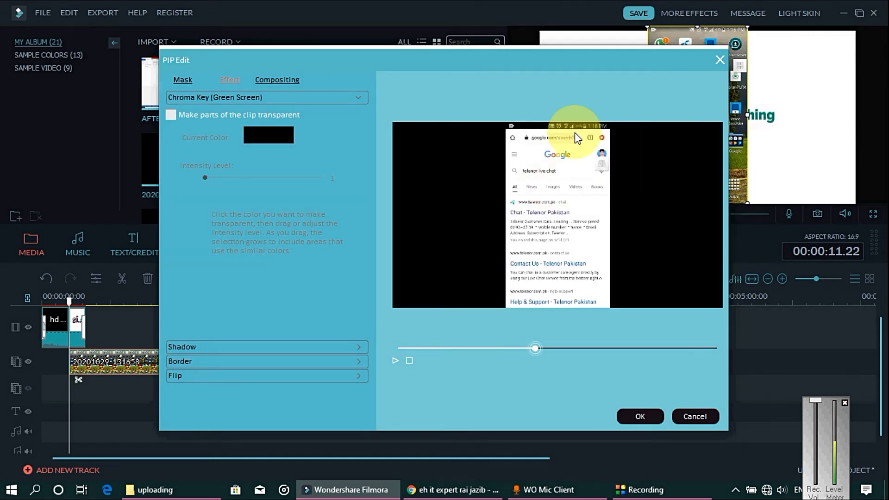
click(171, 115)
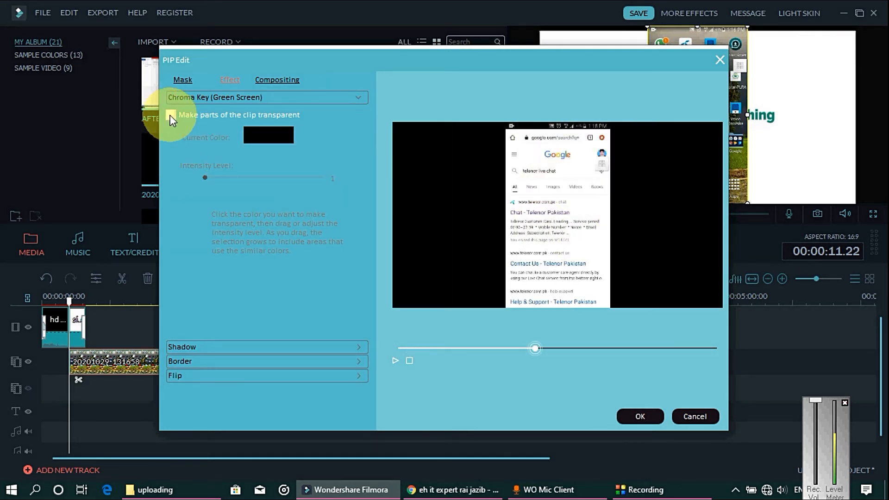
click(538, 157)
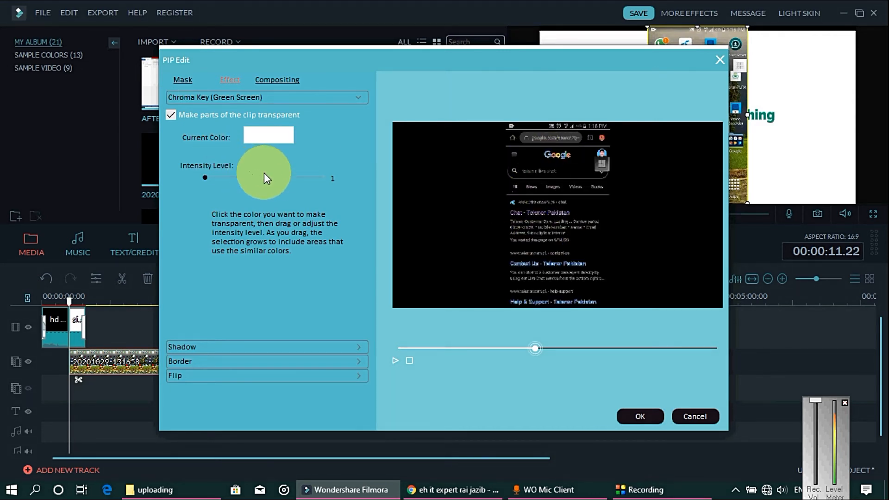
drag(265, 176, 157, 197)
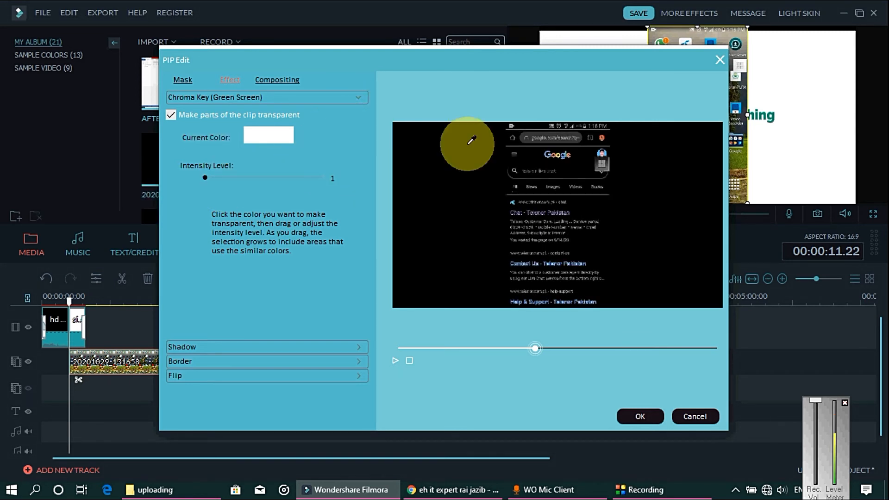
click(568, 154)
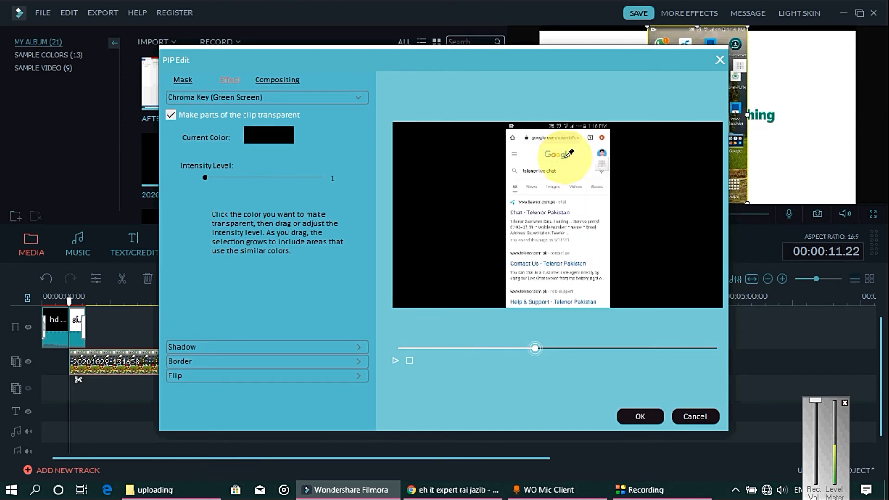
click(569, 154)
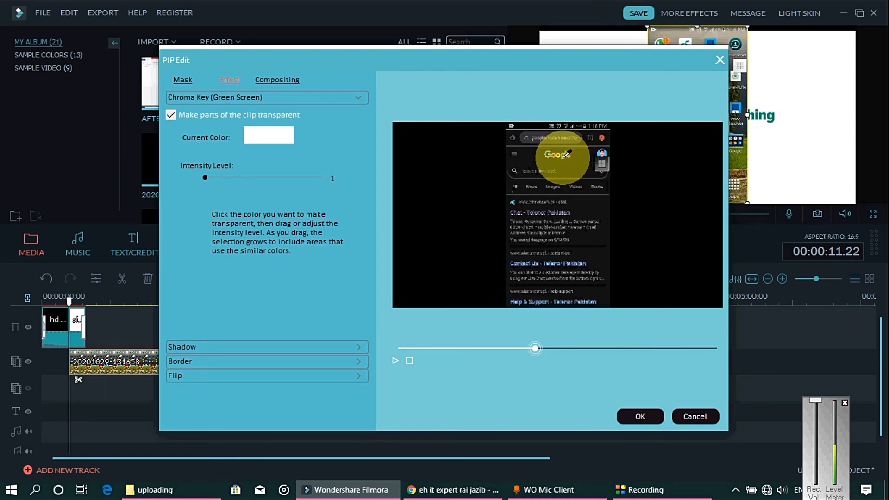
click(566, 154)
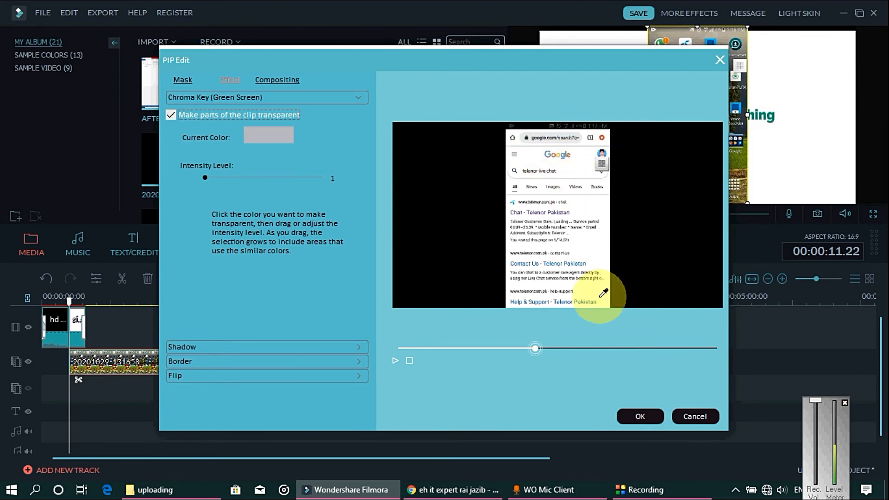
Make the yellow of the chat form's start button transparent in the overlay and accept the PIP settings
click(569, 348)
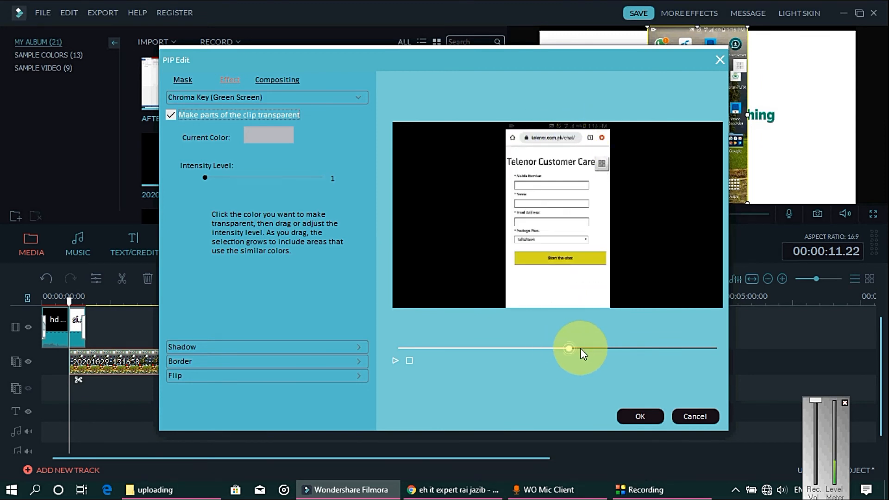
click(529, 255)
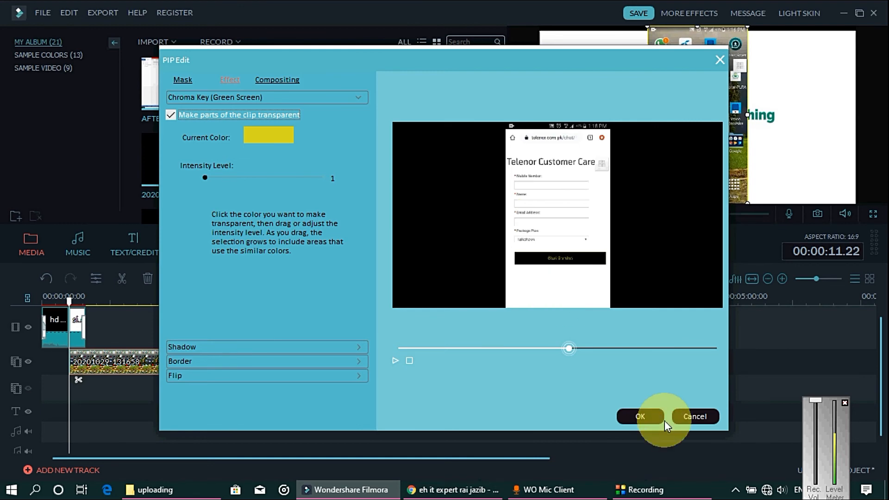
click(639, 416)
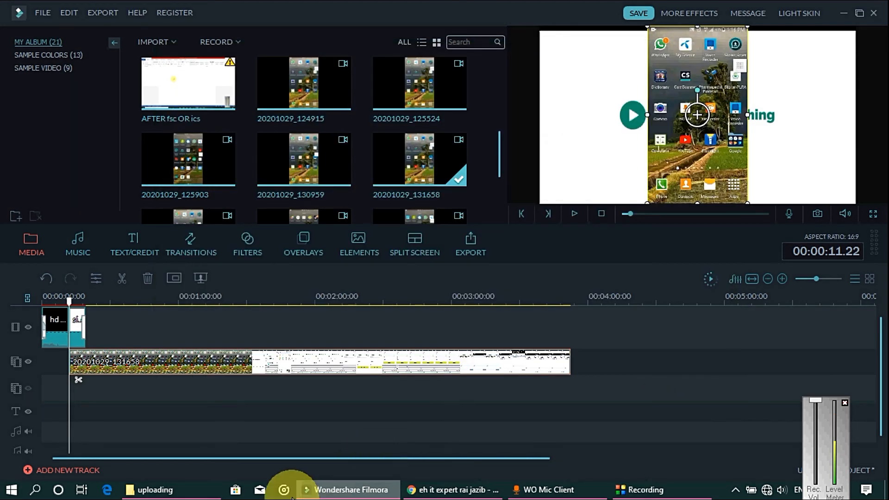
Play the exported How to share telenor balance video from the uploading folder in VLC, skip through it to check the result, and close it
click(179, 492)
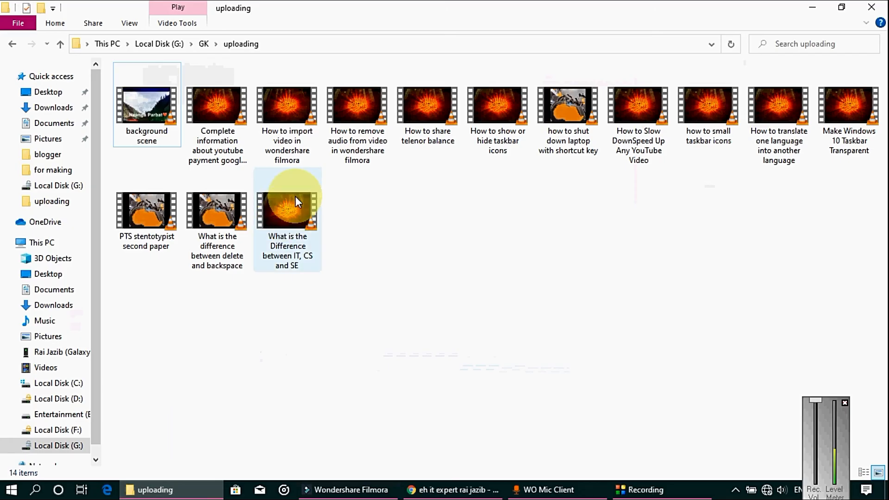
click(436, 132)
double_click(436, 131)
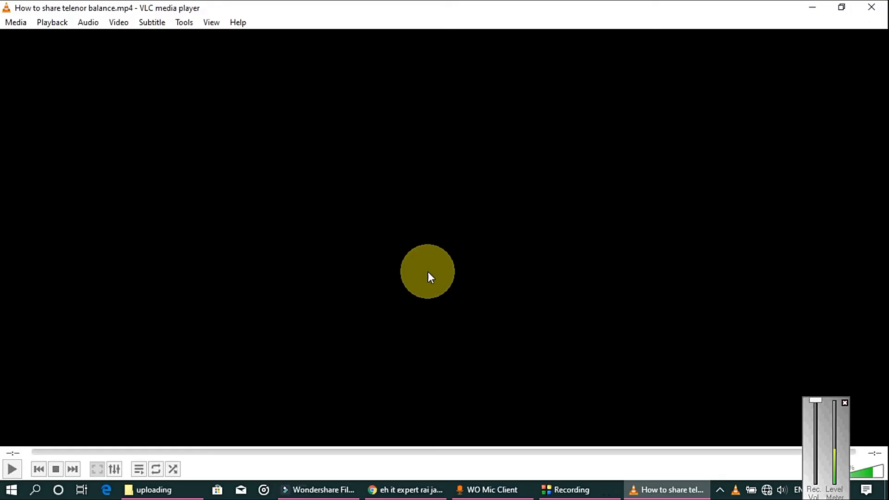
key(Right)
key(Right)
key(Right)
key(Right)
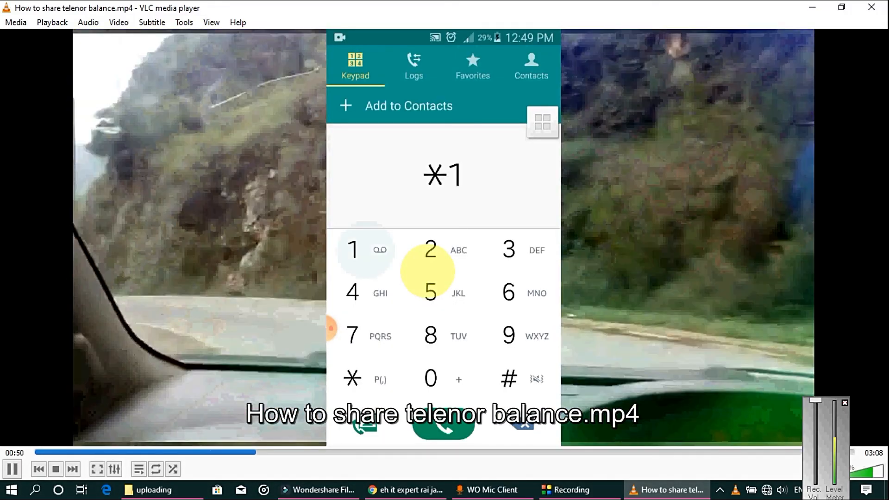
key(Right)
key(Right)
key(Right)
key(Right)
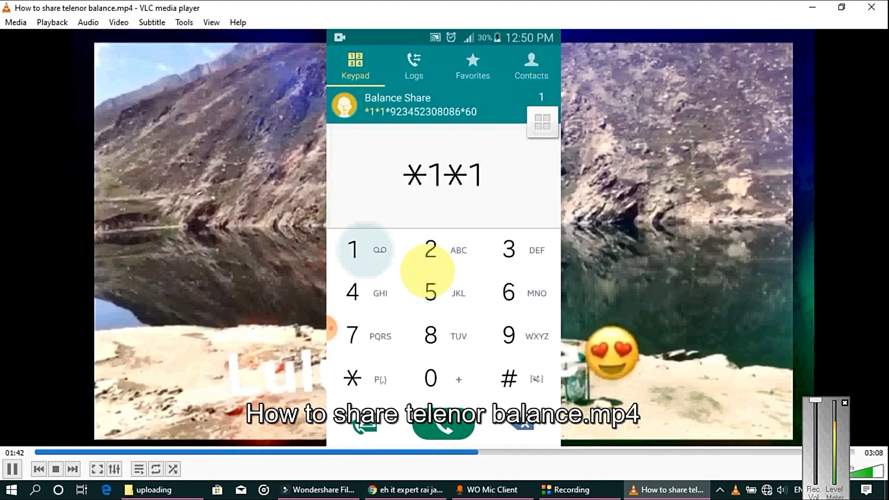
key(Right)
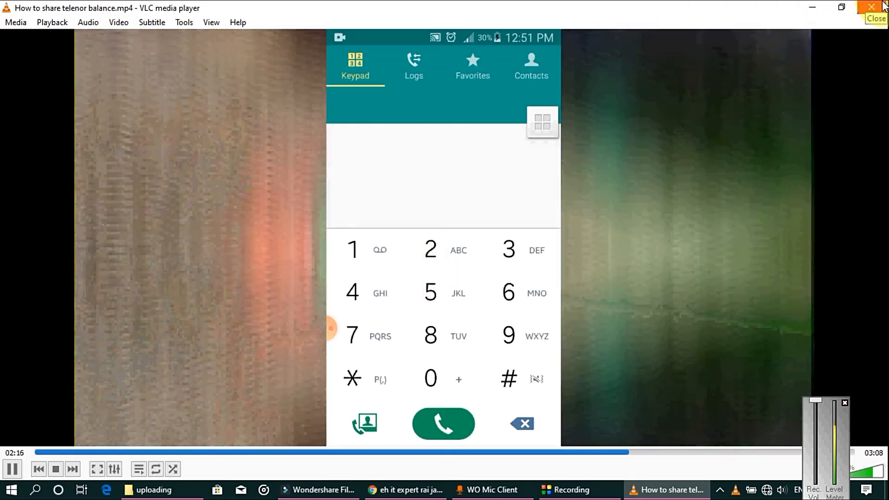
click(883, 6)
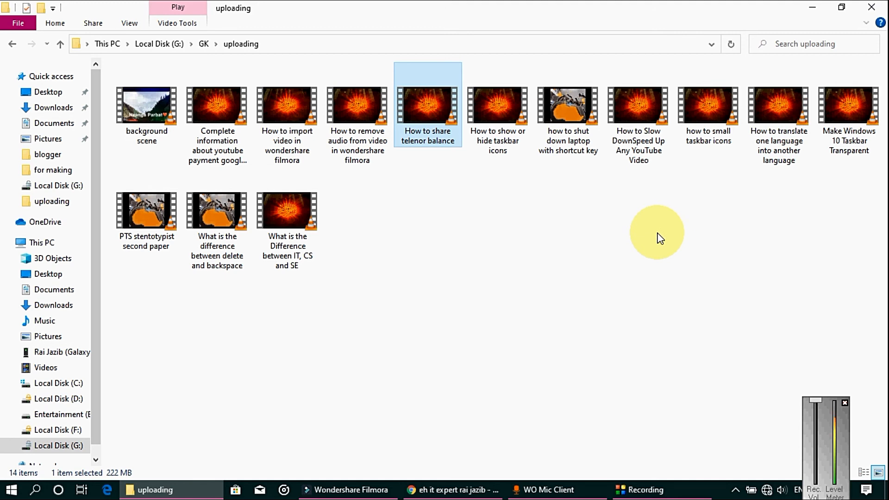
Switch back to Filmora, narrow the phone recording overlay, and move it to the left side of the video frame
click(379, 489)
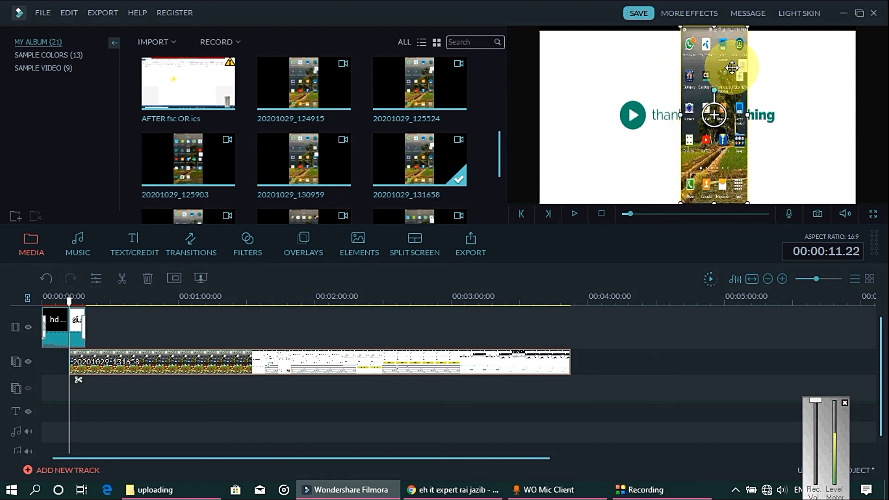
drag(724, 59, 800, 72)
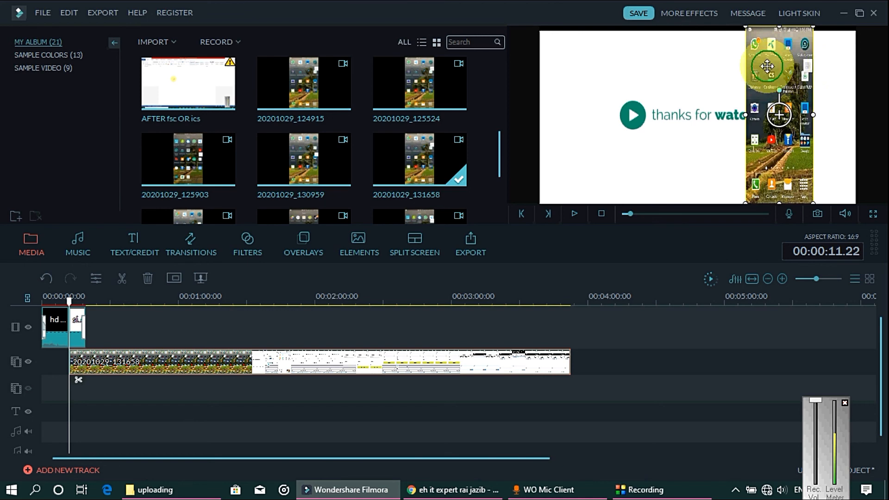
drag(767, 66, 591, 74)
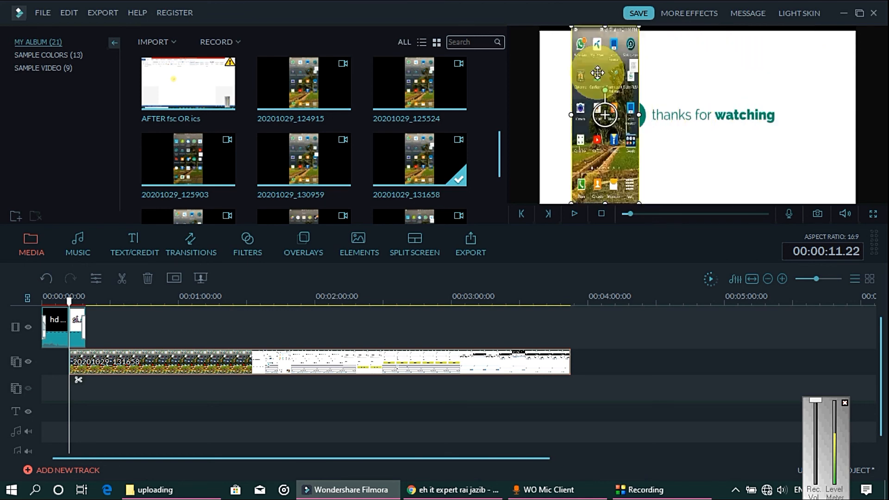